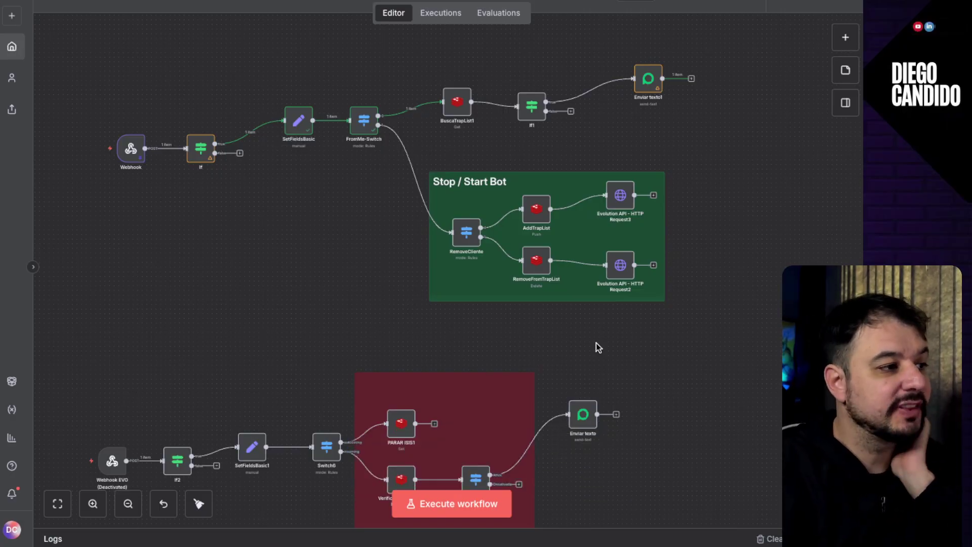
# Step: Open the SetFieldsBasic node and review the fields it maps from the webhook
pyautogui.click(90, 505)
pyautogui.click(90, 505)
pyautogui.moveTo(148, 264); pyautogui.dragTo(273, 340)
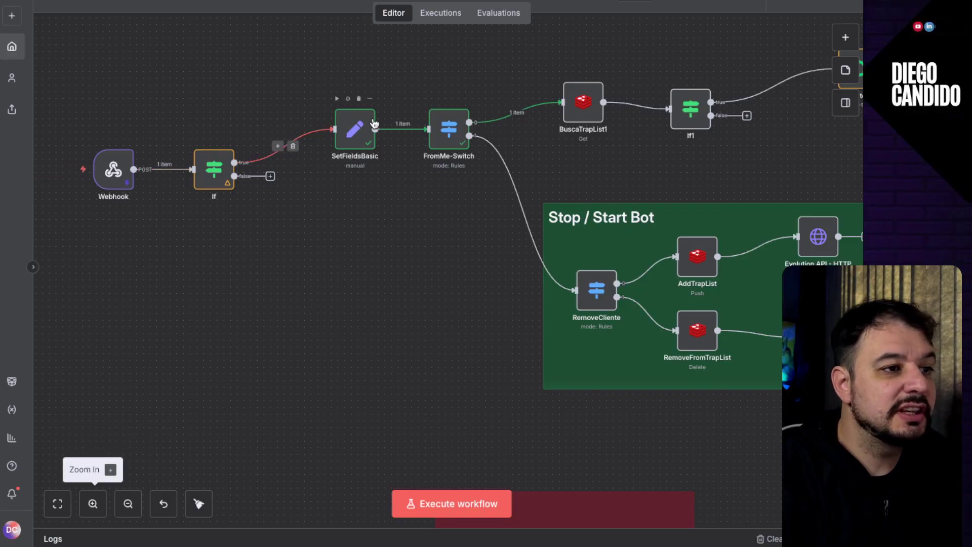
pyautogui.moveTo(658, 160); pyautogui.dragTo(555, 167)
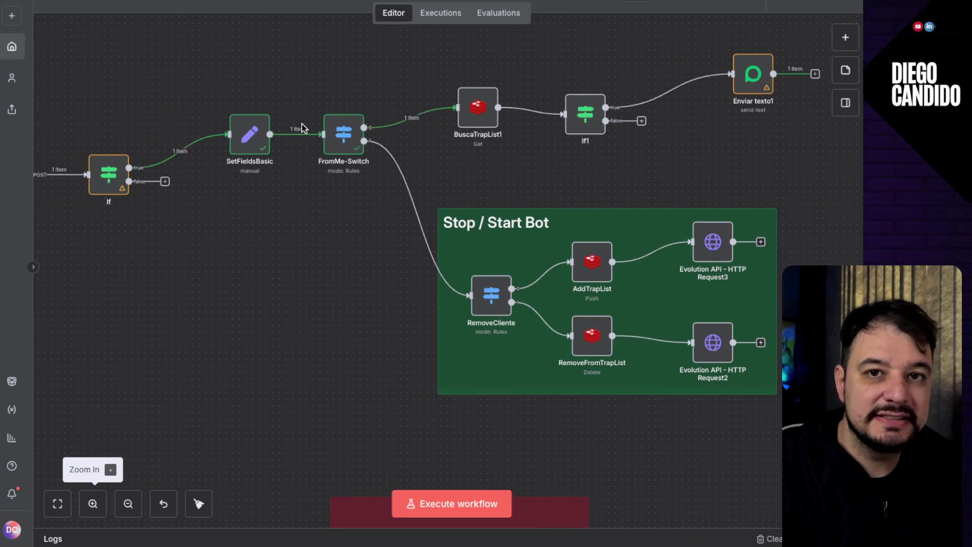
pyautogui.moveTo(264, 262); pyautogui.dragTo(329, 262)
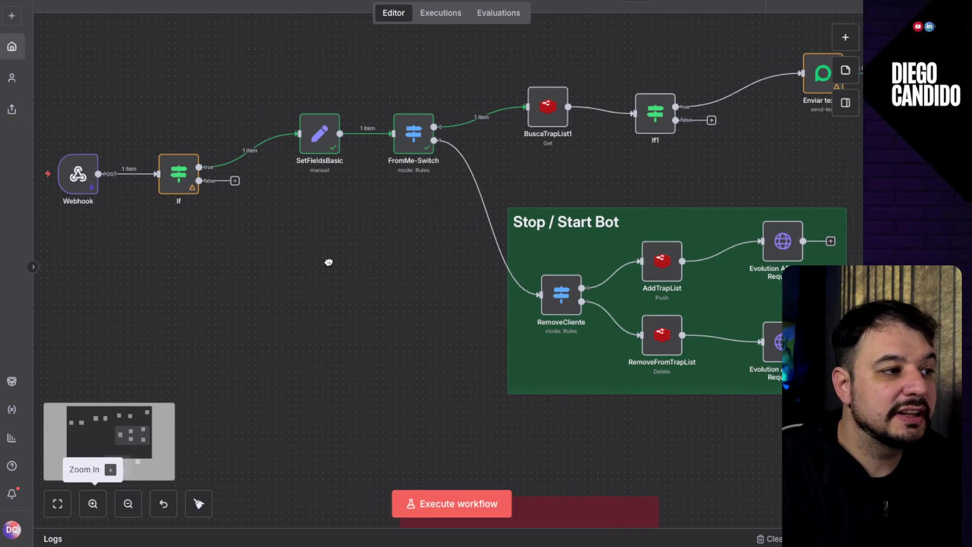
pyautogui.doubleClick(320, 145)
pyautogui.scroll(-10, 363, 282)
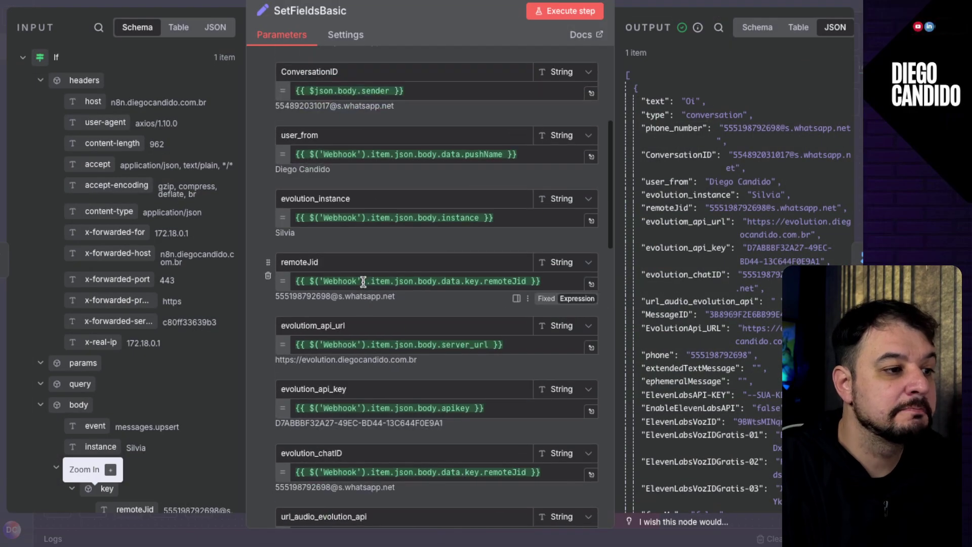
pyautogui.scroll(-5, 363, 282)
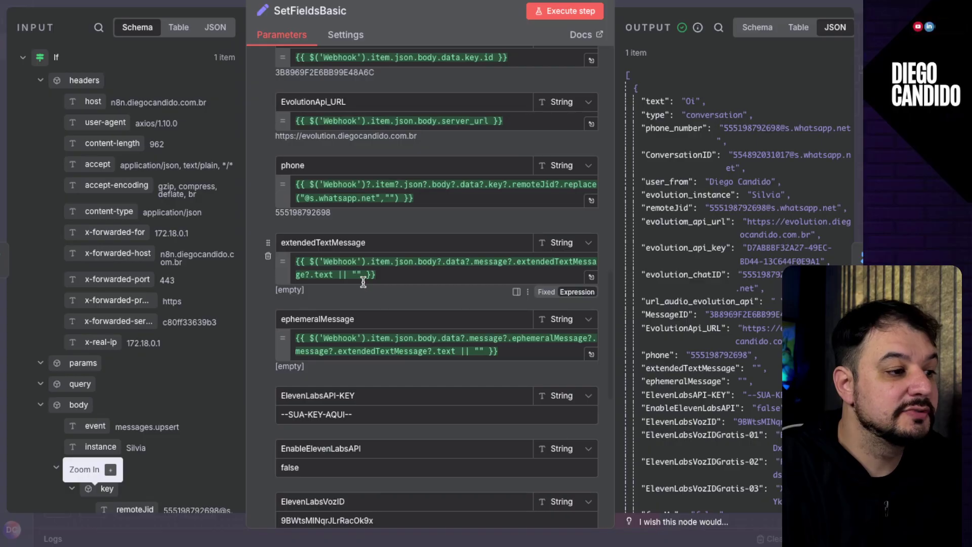
pyautogui.scroll(-2, 363, 282)
pyautogui.scroll(4, 363, 282)
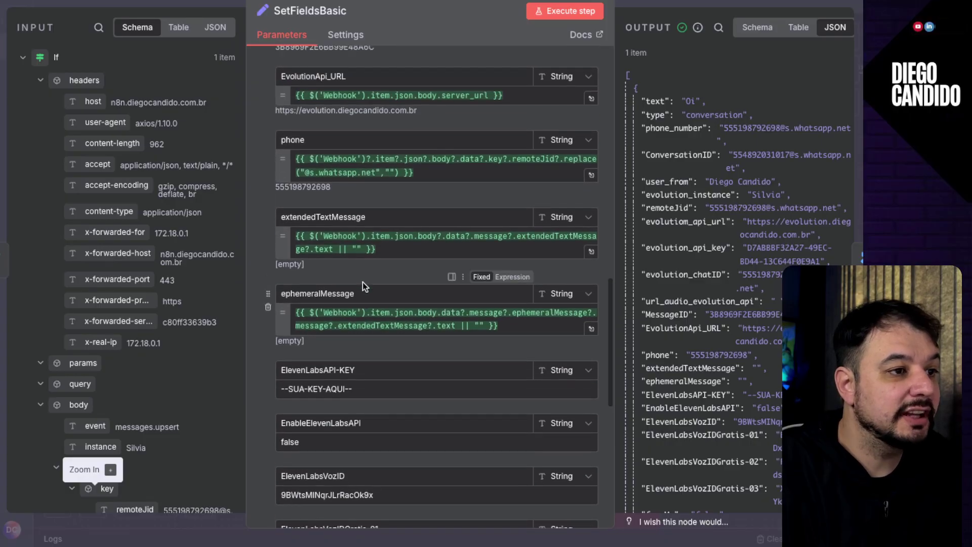
pyautogui.scroll(4, 363, 283)
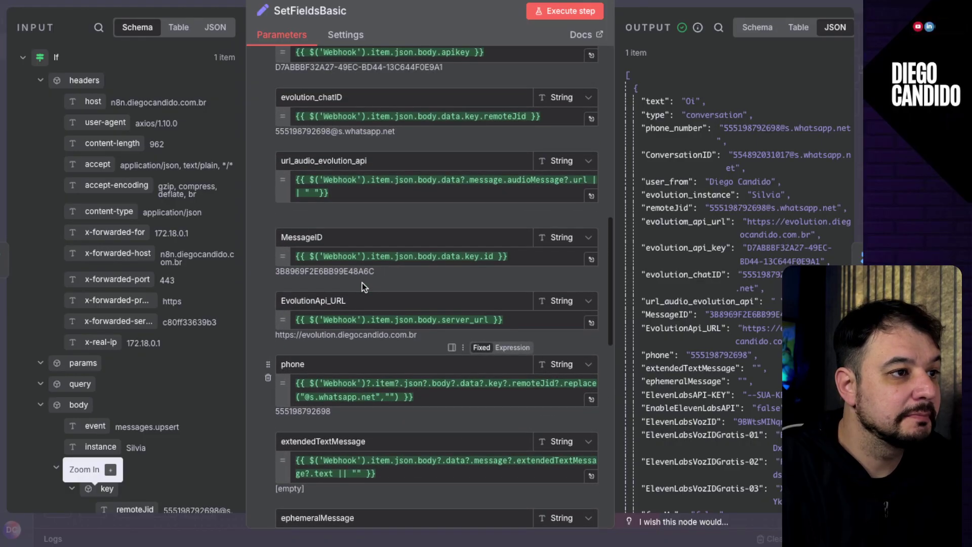
pyautogui.scroll(4, 362, 282)
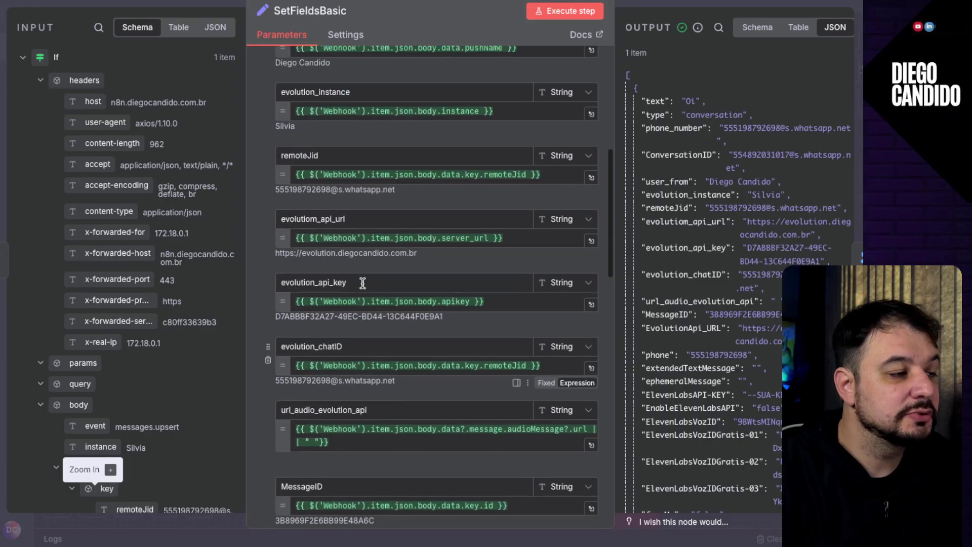
pyautogui.scroll(8, 369, 150)
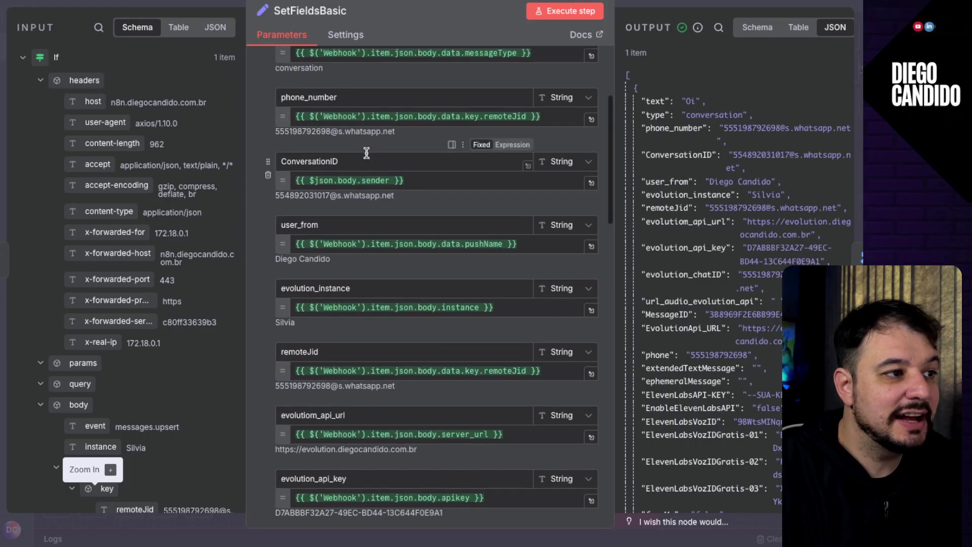
pyautogui.scroll(-10, 366, 153)
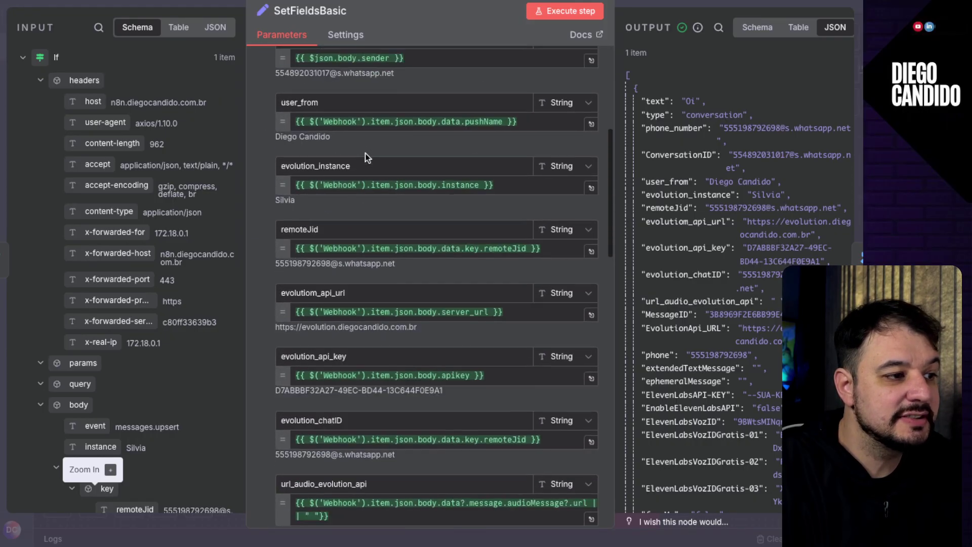
pyautogui.scroll(-4, 363, 154)
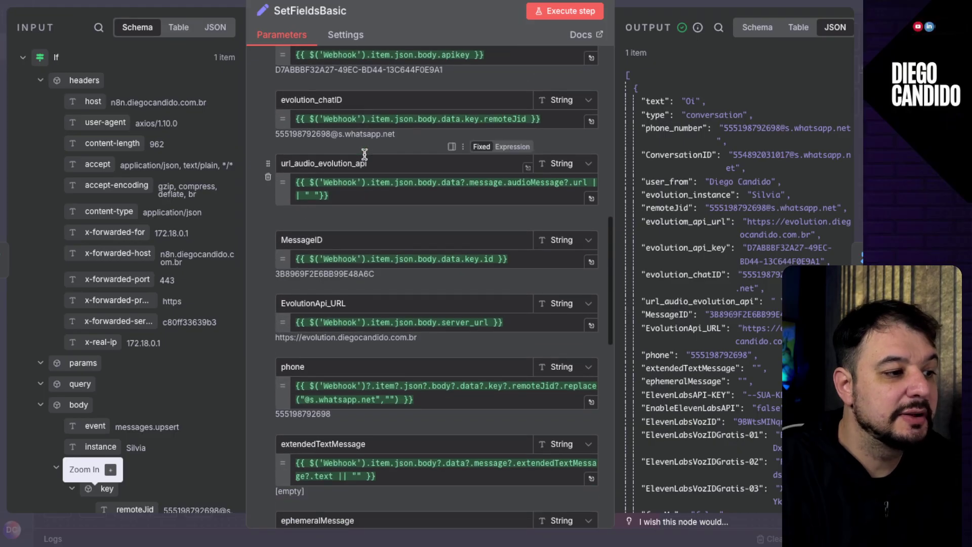
pyautogui.scroll(-4, 364, 154)
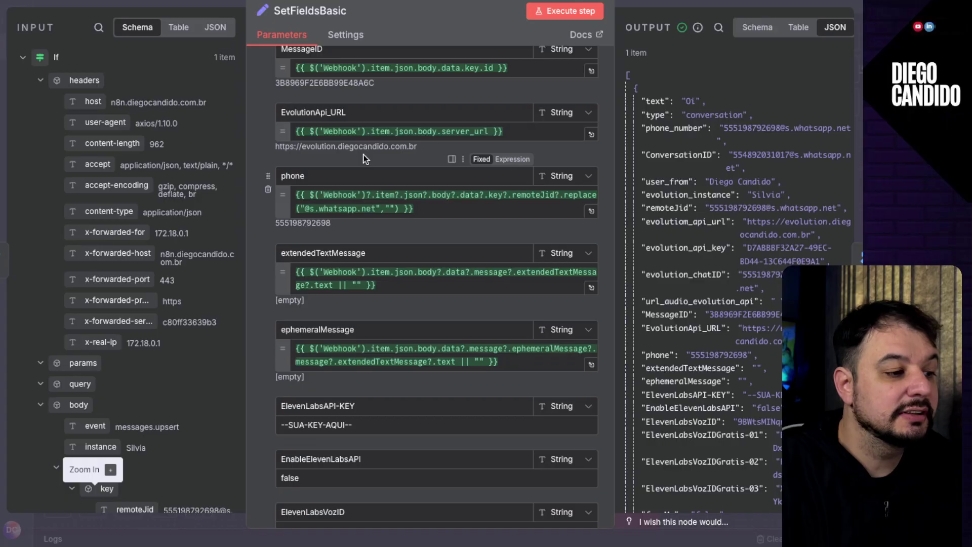
# Step: Delete the ElevenLabs fields from SetFieldsBasic: the three VozIDGratis fields, ElevenLabsVozID, EnableElevenLabsAPI and ElevenLabsAPI-KEY
pyautogui.scroll(-7, 363, 158)
pyautogui.scroll(-4, 364, 154)
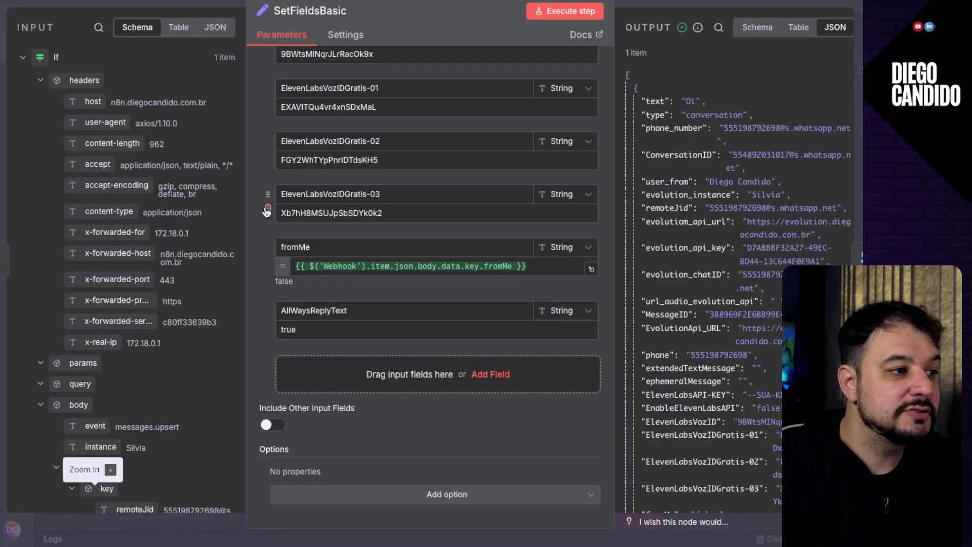
pyautogui.click(268, 209)
pyautogui.click(268, 208)
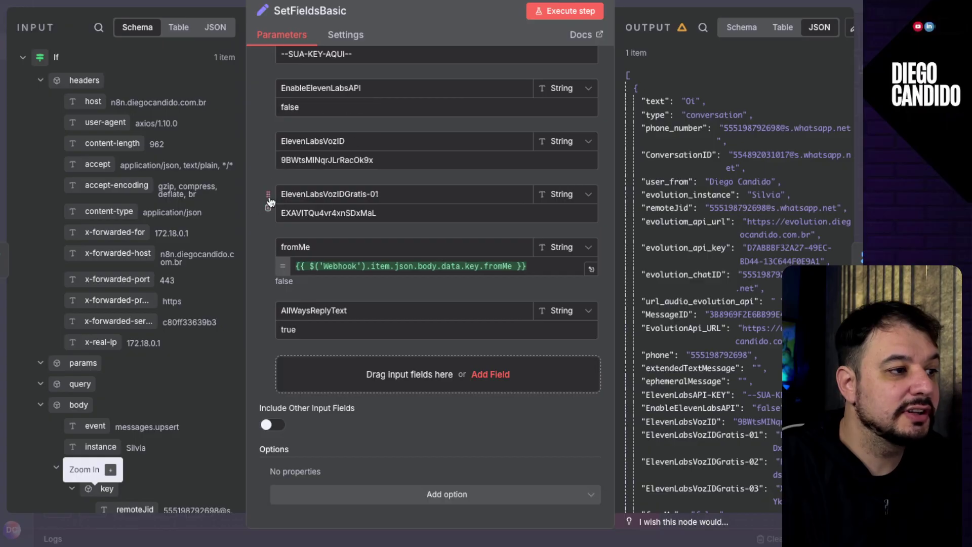
pyautogui.click(267, 207)
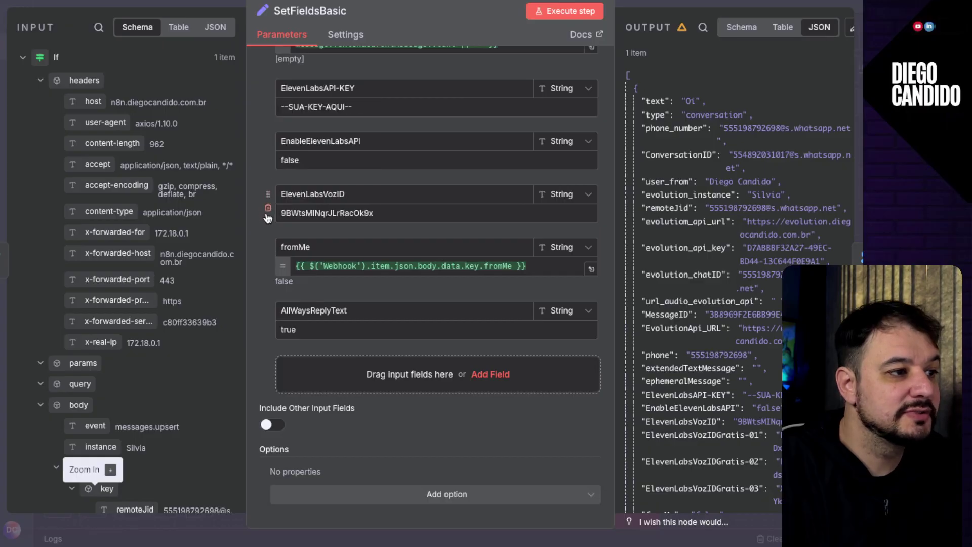
pyautogui.click(268, 208)
pyautogui.click(268, 208)
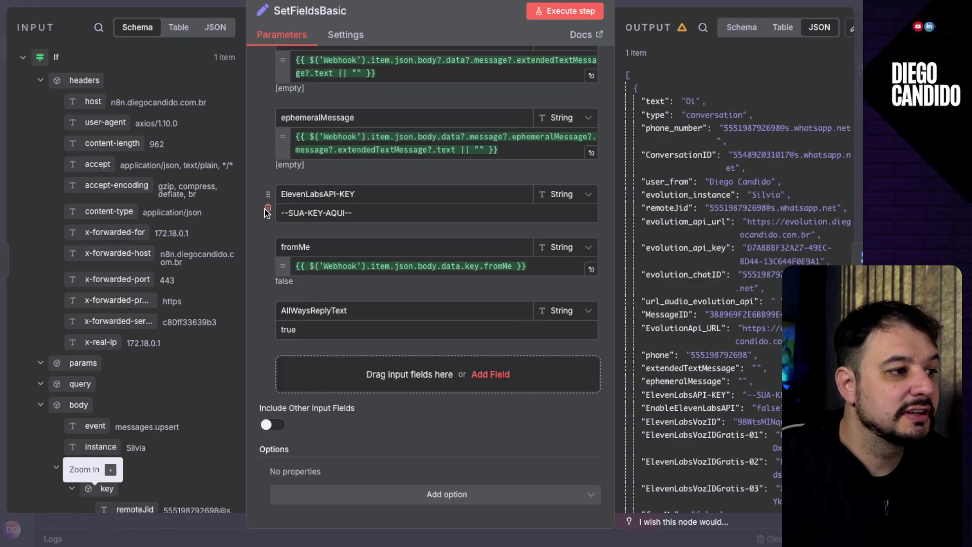
pyautogui.click(267, 208)
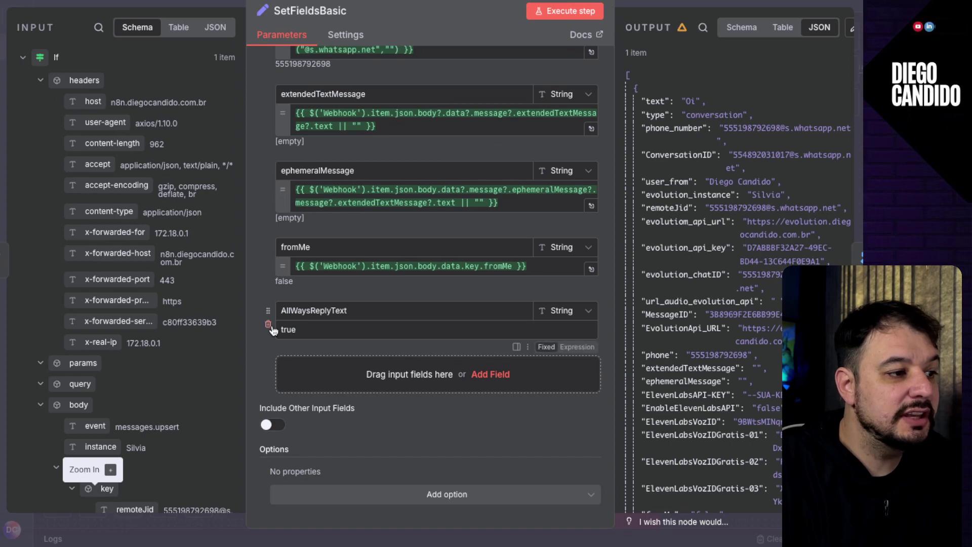
# Step: Delete the AllWaysReplyText, ephemeralMessage and extendedTextMessage fields from SetFieldsBasic
pyautogui.click(269, 324)
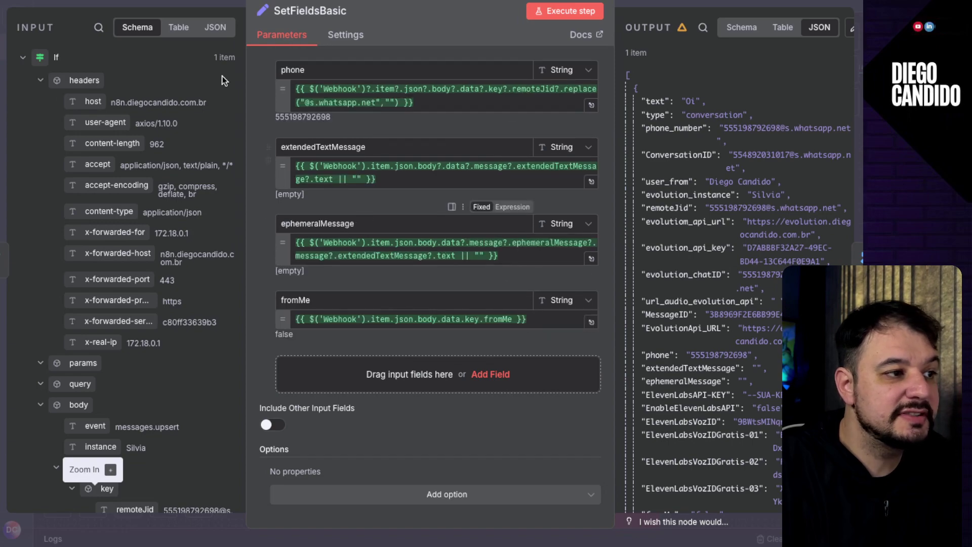
pyautogui.click(269, 238)
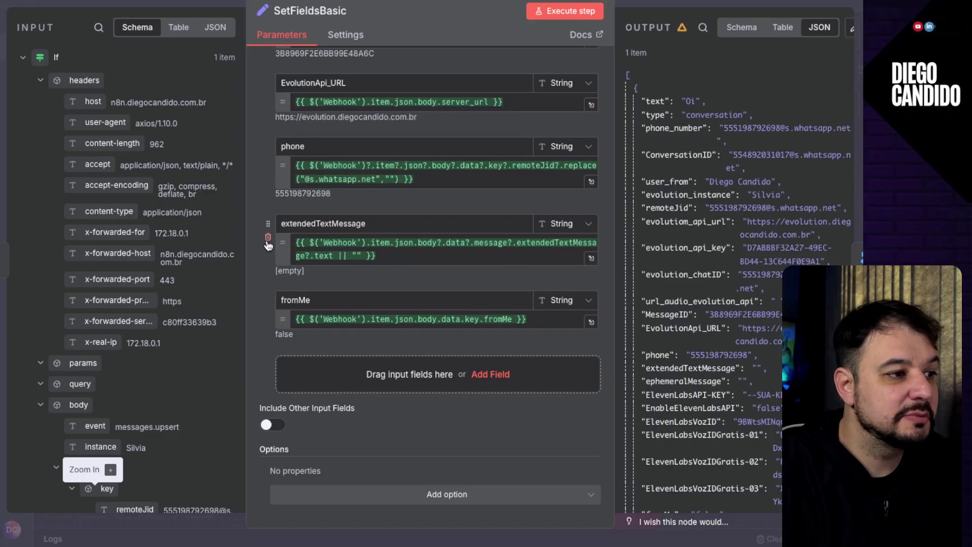
pyautogui.click(268, 239)
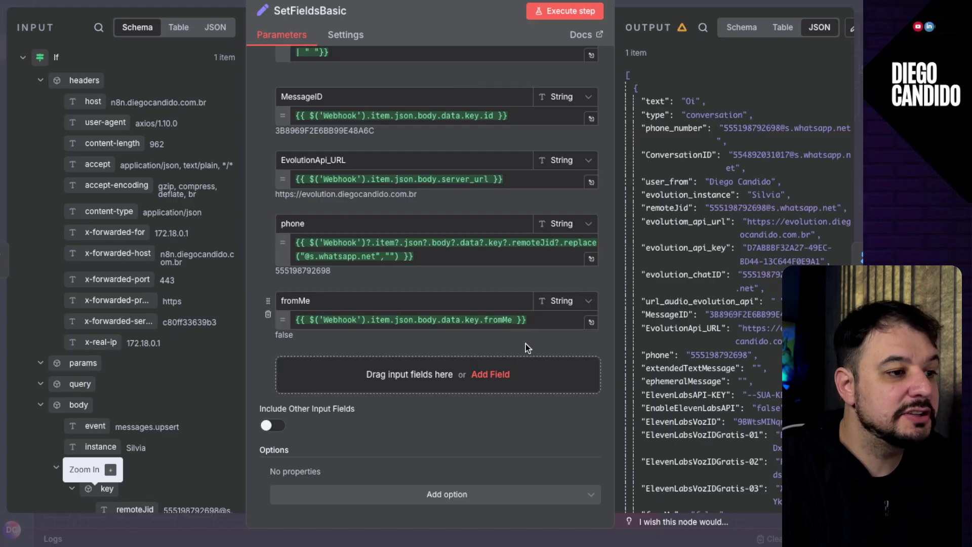
# Step: Check the fromMe expression and the remaining fields in SetFieldsBasic, and return to the workflow canvas
pyautogui.moveTo(528, 319); pyautogui.dragTo(298, 320)
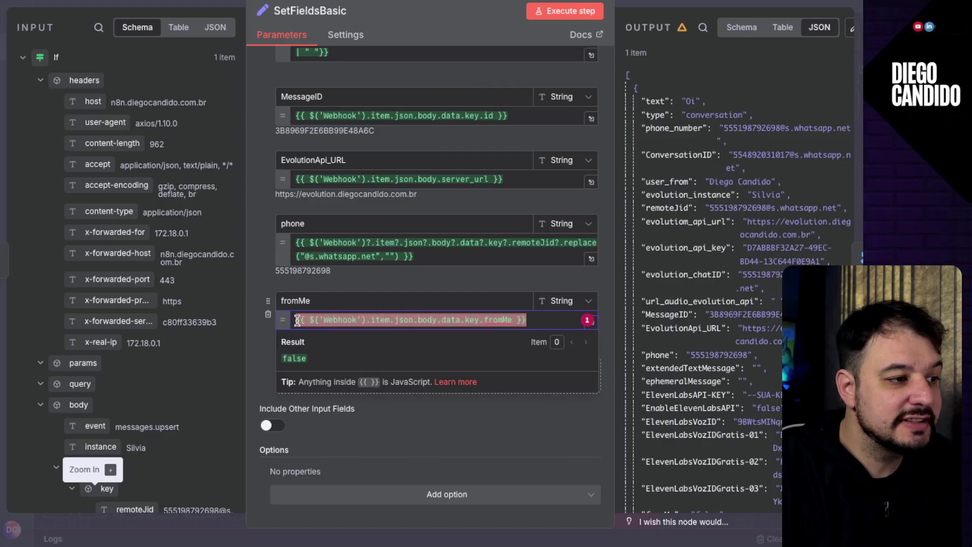
pyautogui.click(259, 345)
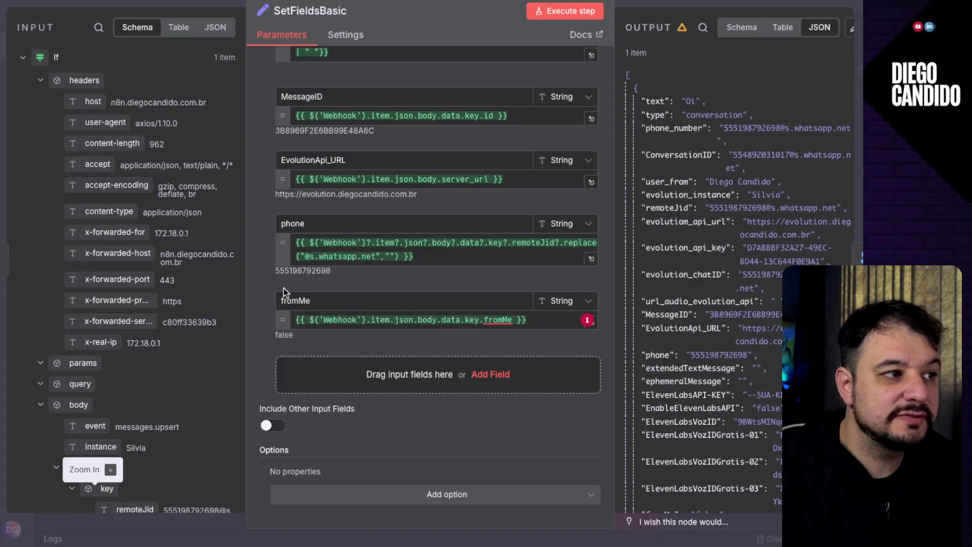
pyautogui.scroll(15, 281, 290)
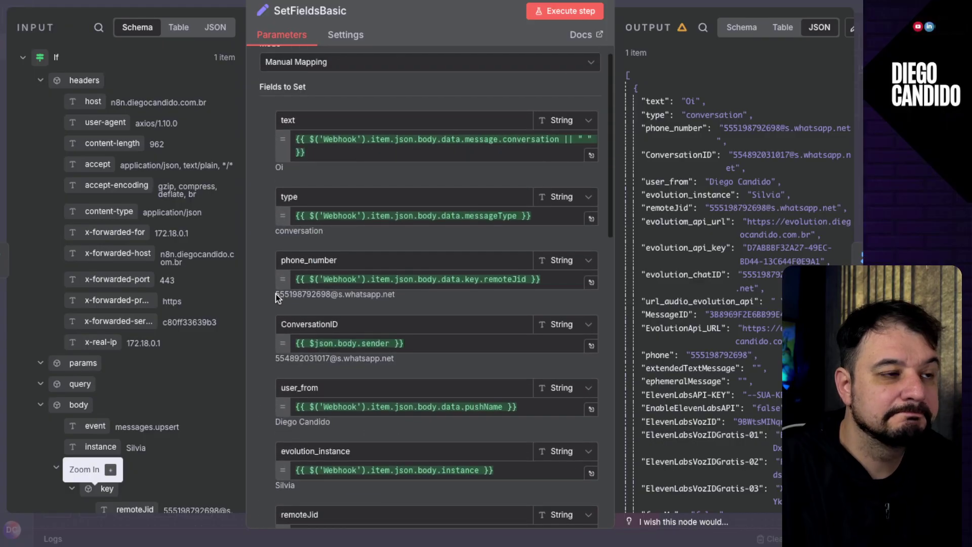
pyautogui.scroll(-15, 277, 298)
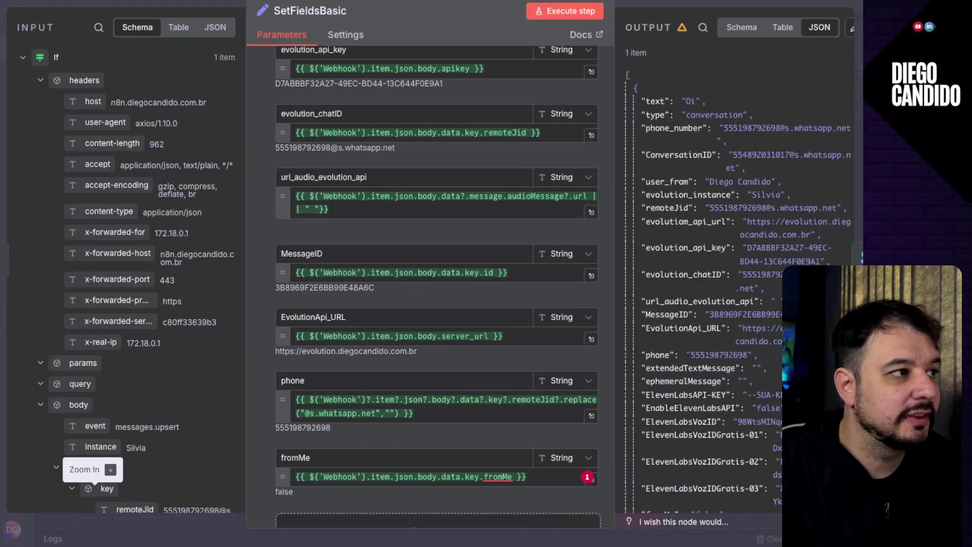
pyautogui.press('Escape')
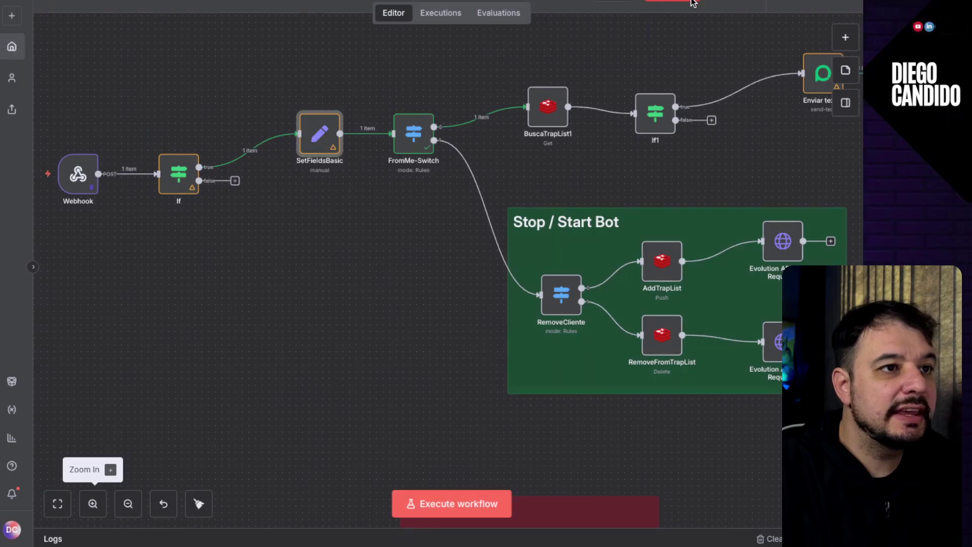
# Step: Examine the routing rules of the FromMe-Switch node and the stop and start command values in the RemoveCliente node
pyautogui.doubleClick(426, 141)
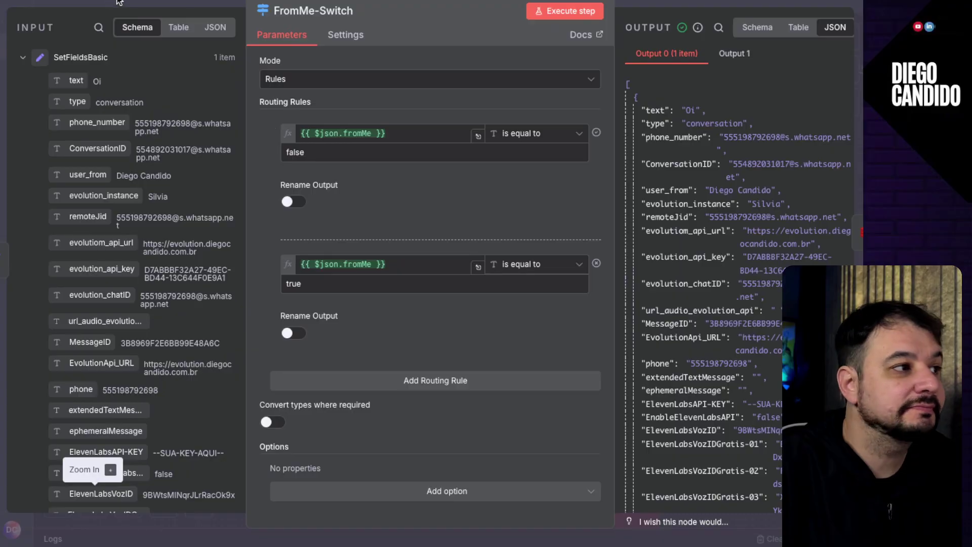
pyautogui.press('Escape')
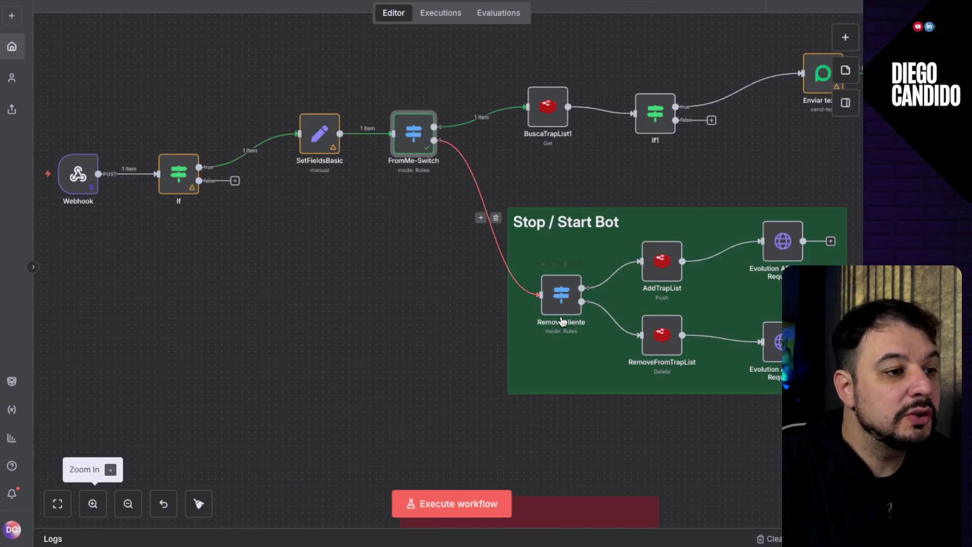
pyautogui.moveTo(610, 162); pyautogui.dragTo(419, 142)
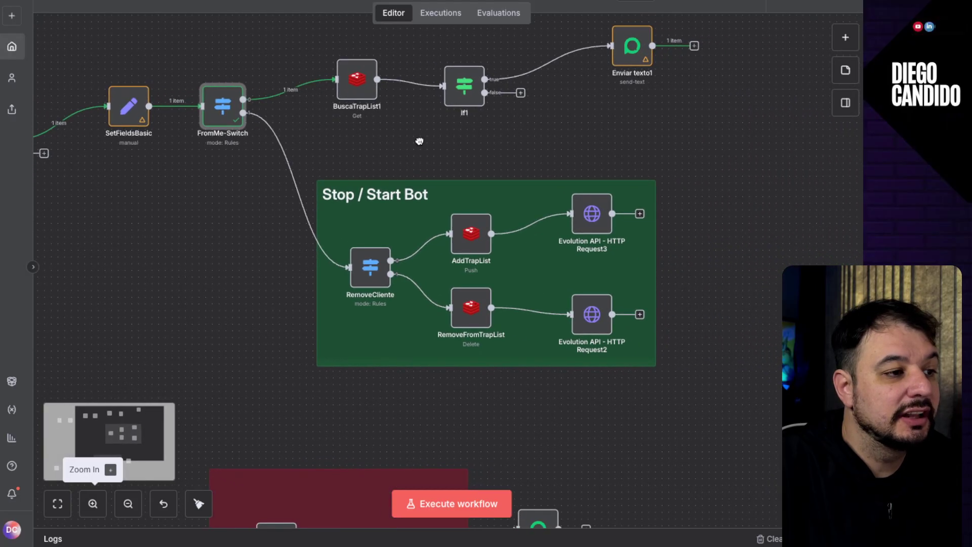
pyautogui.doubleClick(380, 274)
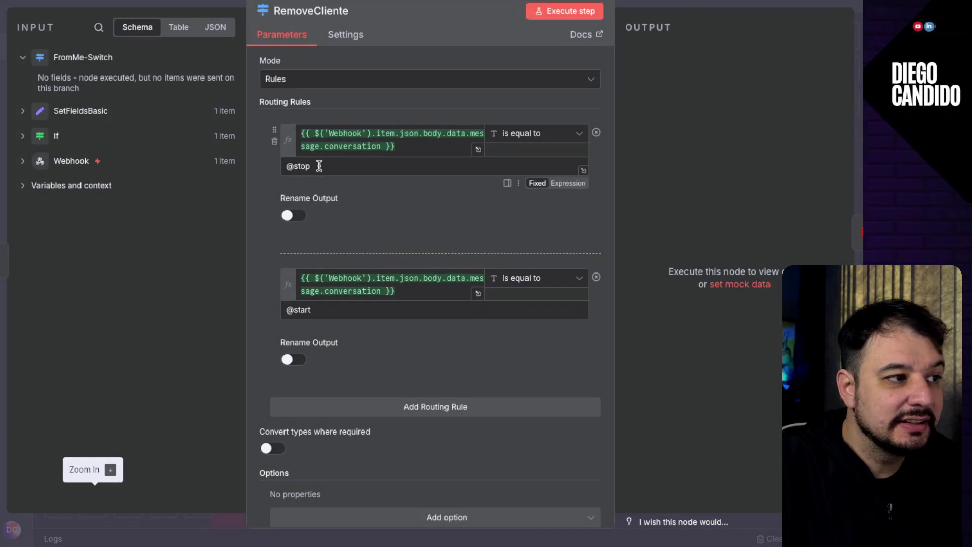
pyautogui.moveTo(318, 166); pyautogui.dragTo(232, 179)
pyautogui.moveTo(324, 310); pyautogui.dragTo(266, 313)
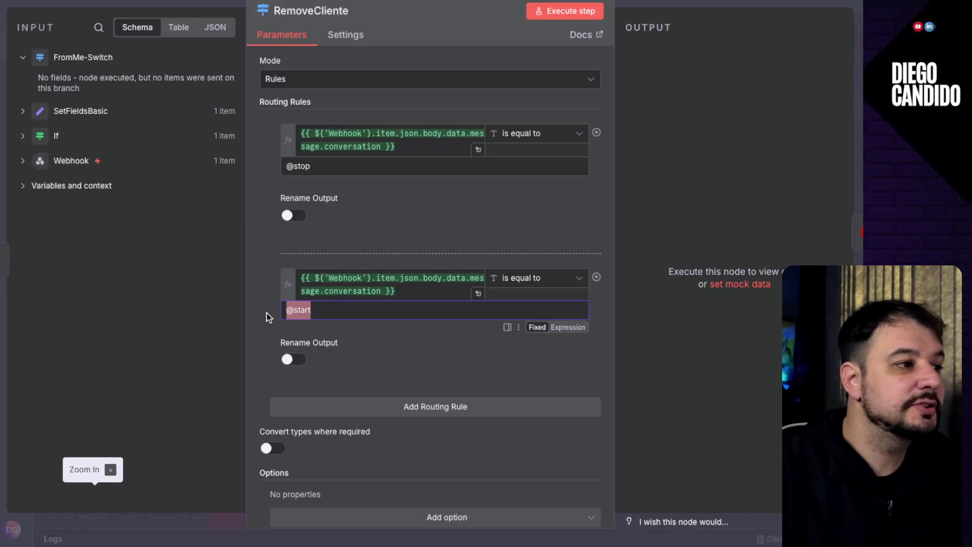
pyautogui.press('Escape')
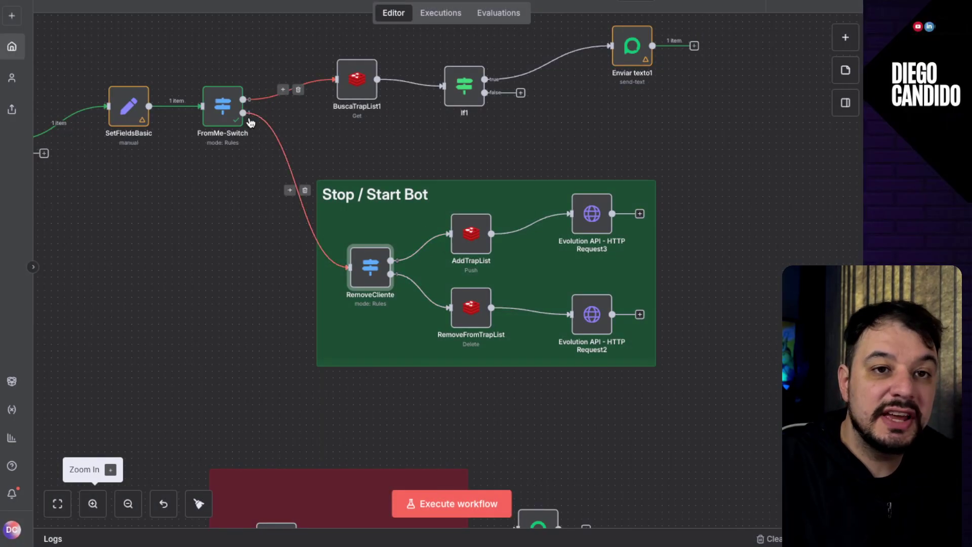
# Step: Check the message text in the Enviar texto1 node and recheck the routing rules in RemoveCliente
pyautogui.doubleClick(640, 51)
pyautogui.moveTo(362, 306); pyautogui.dragTo(245, 294)
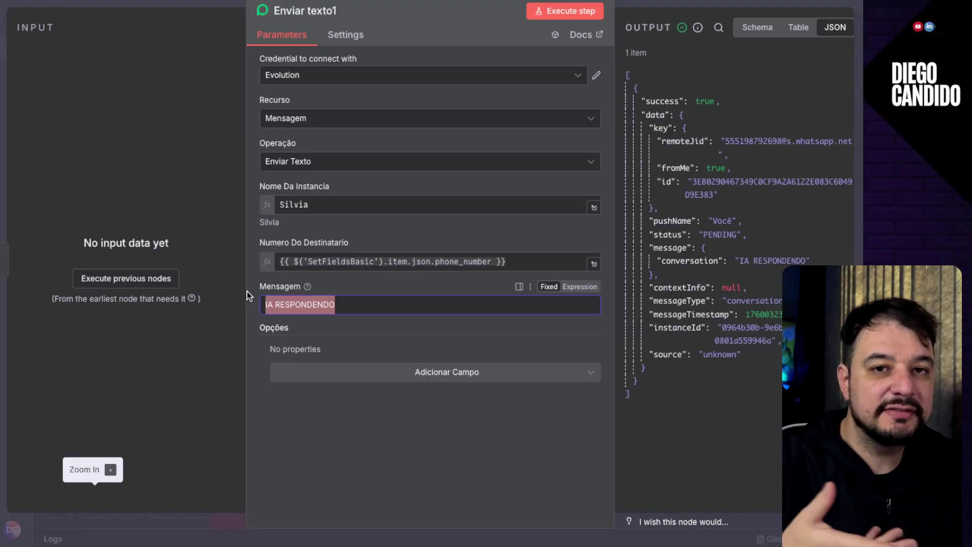
pyautogui.click(75, 6)
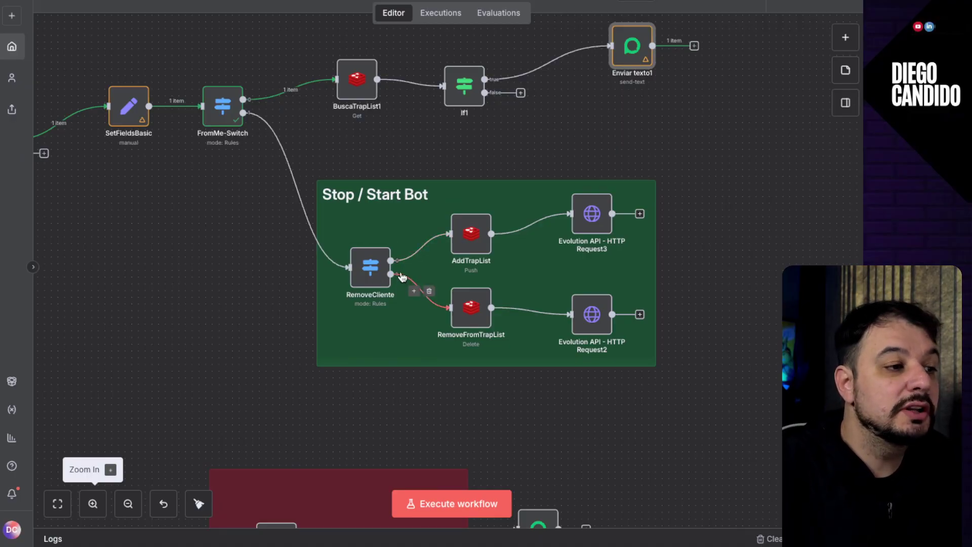
pyautogui.doubleClick(372, 275)
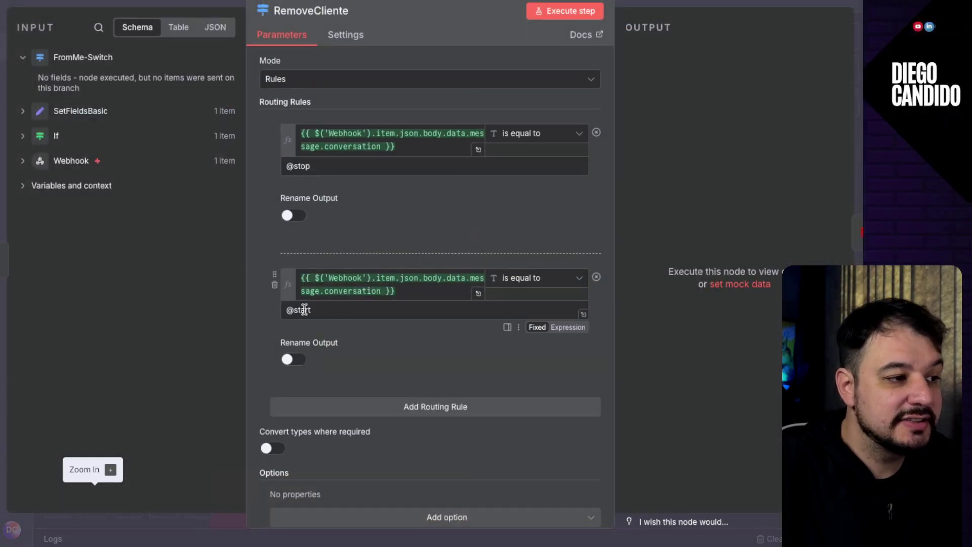
pyautogui.click(71, 4)
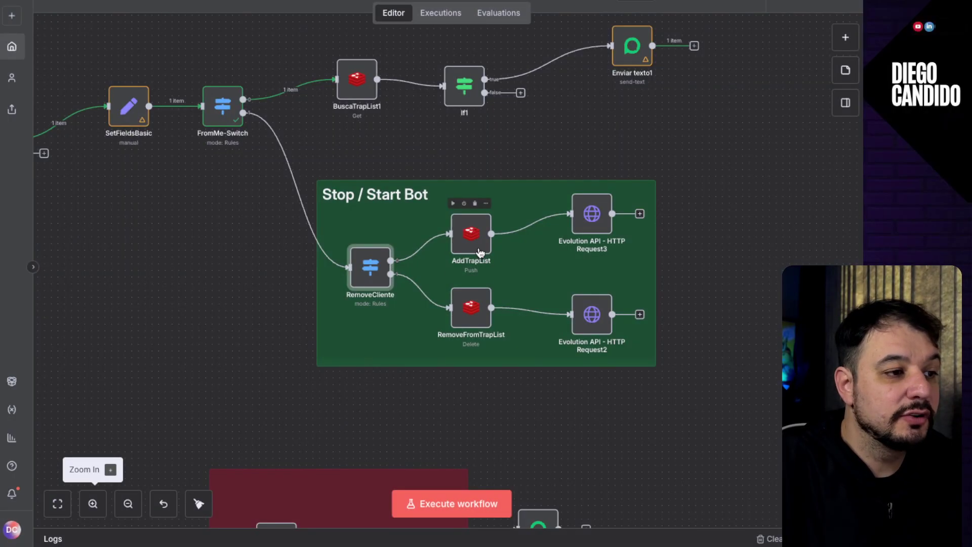
# Step: Check the text body parameters in the Evolution API - HTTP Request3 and Evolution API - HTTP Request2 nodes, and return to the canvas
pyautogui.doubleClick(592, 213)
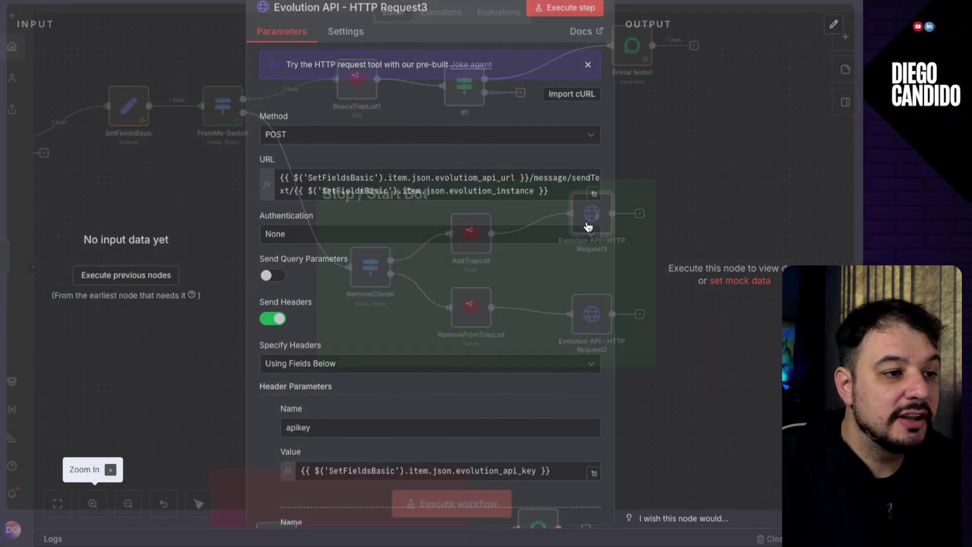
pyautogui.scroll(-6, 461, 360)
pyautogui.scroll(-5, 457, 372)
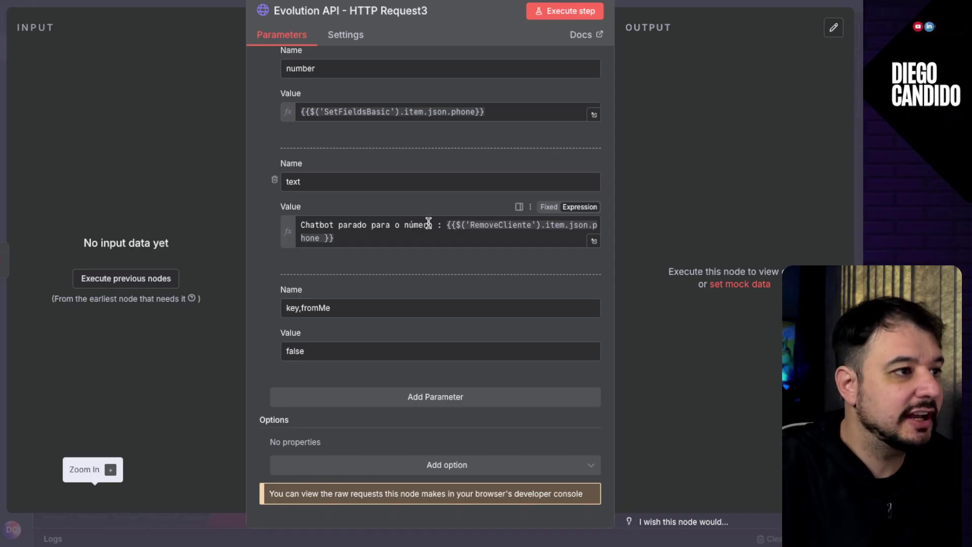
pyautogui.click(83, 3)
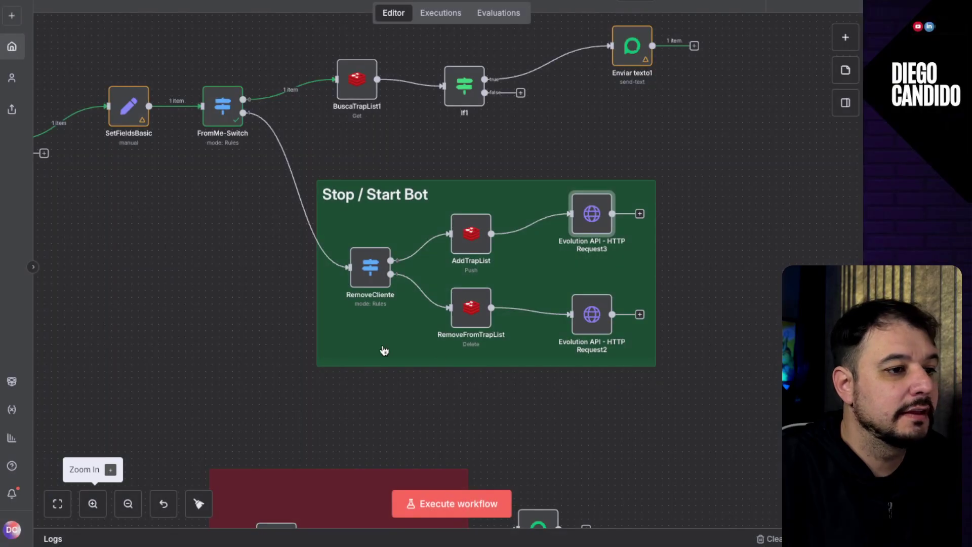
pyautogui.doubleClick(586, 313)
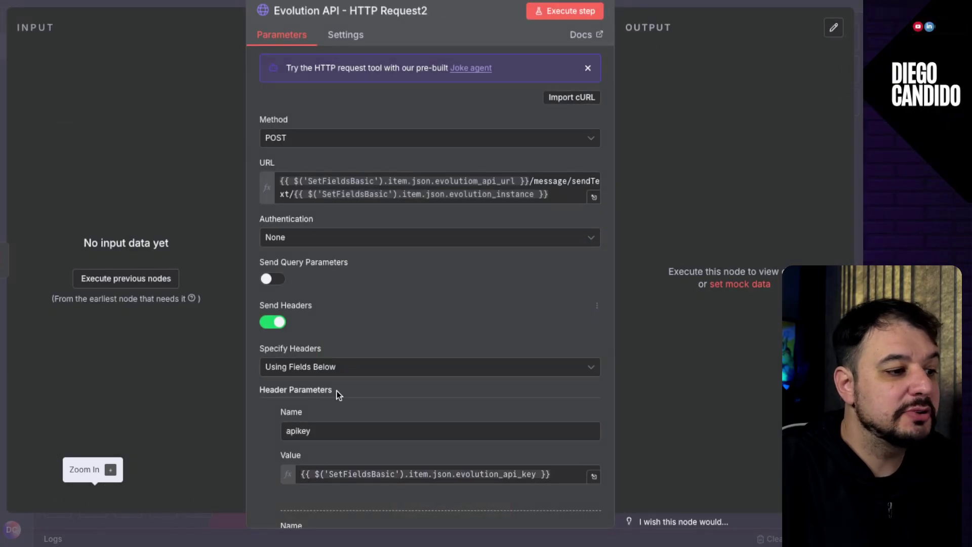
pyautogui.scroll(-5, 337, 394)
pyautogui.scroll(-8, 338, 395)
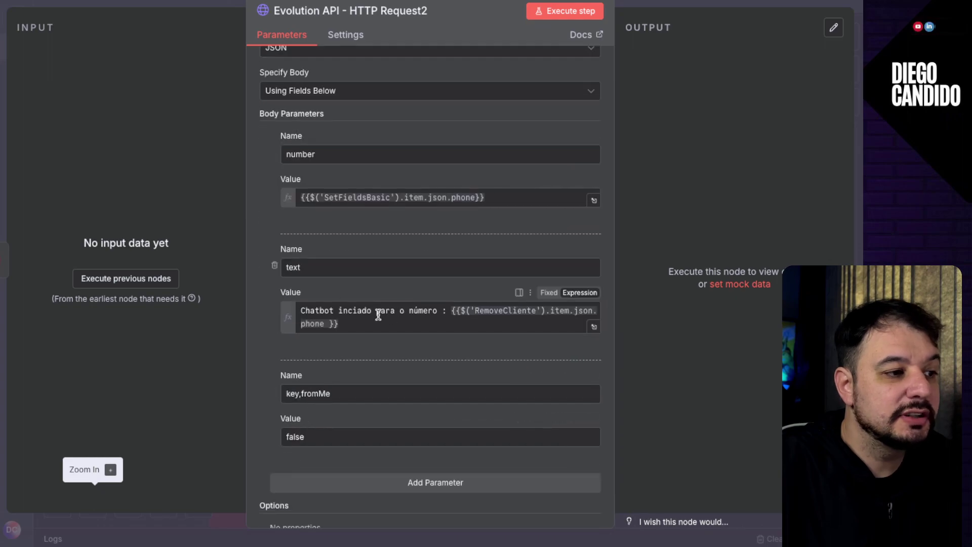
pyautogui.click(69, 2)
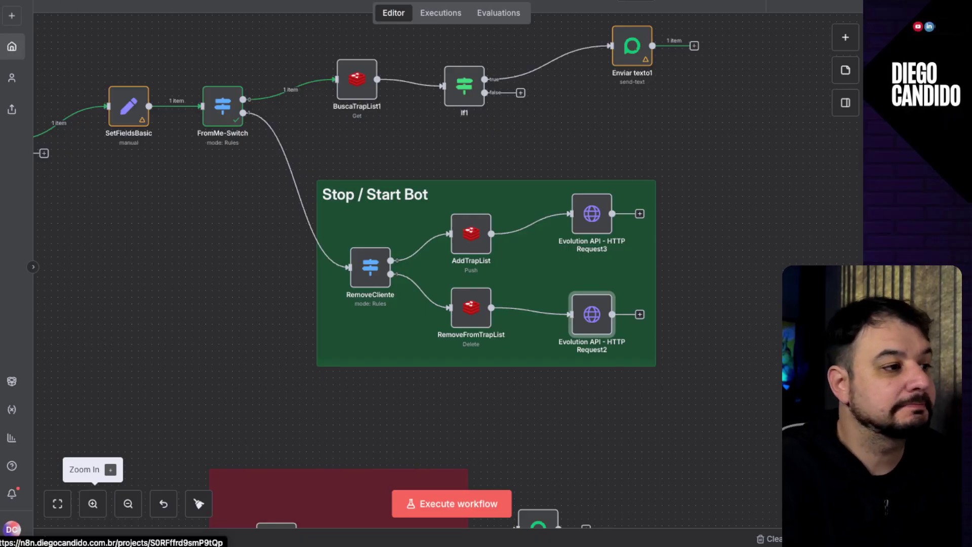
# Step: Examine the second flow on the canvas, from Webhook EVO through Switch6 and the red block to Enviar texto
pyautogui.moveTo(201, 223); pyautogui.dragTo(337, 4)
pyautogui.moveTo(220, 156); pyautogui.dragTo(344, 2)
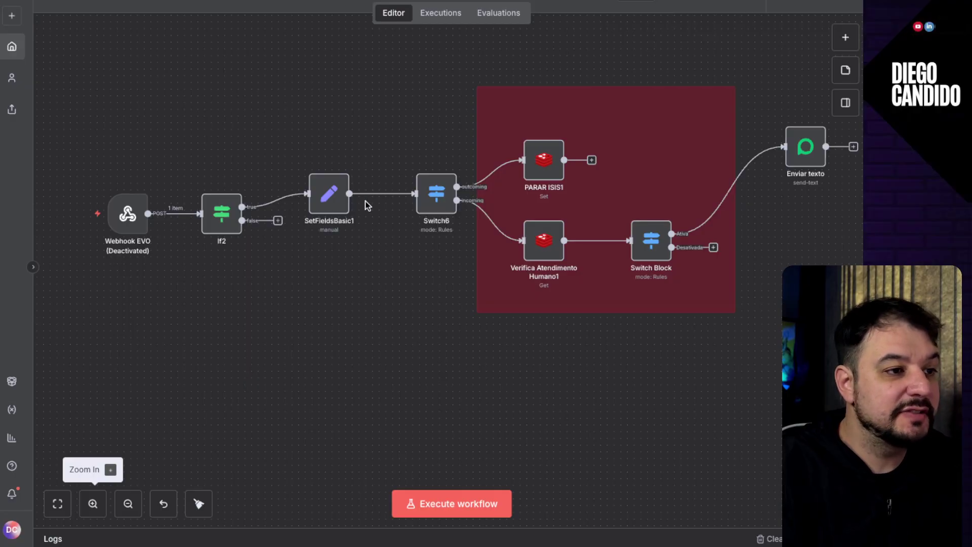
pyautogui.moveTo(418, 287); pyautogui.dragTo(383, 329)
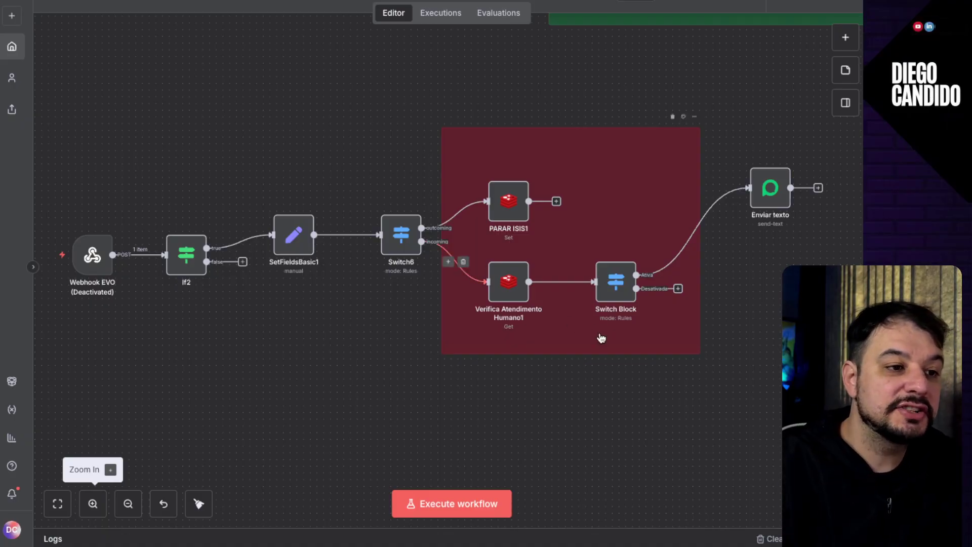
pyautogui.moveTo(717, 210)
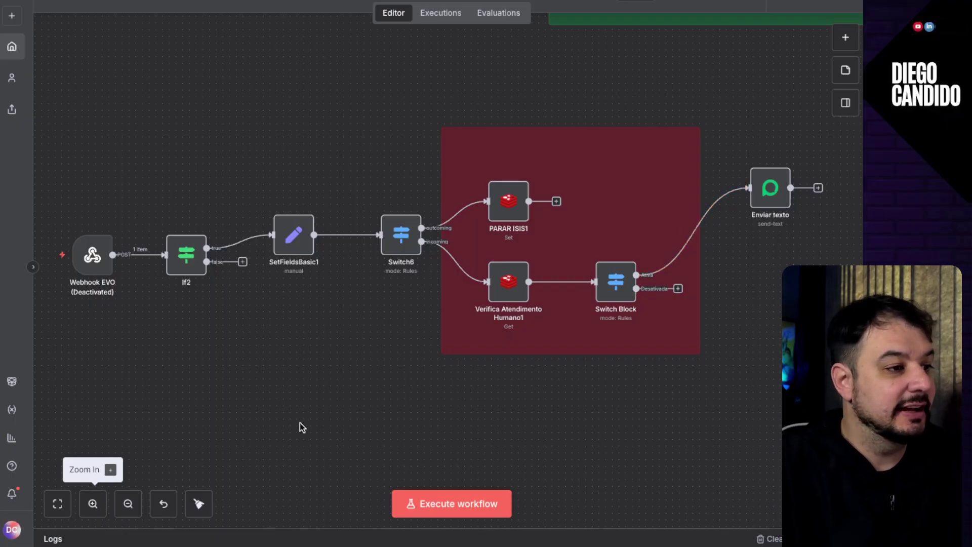
# Step: Review the first flow from its Webhook node, and examine the Oct 9, 15:18:07 run in the workflow's executions
pyautogui.moveTo(309, 281); pyautogui.dragTo(309, 289)
pyautogui.scroll(5, 309, 289)
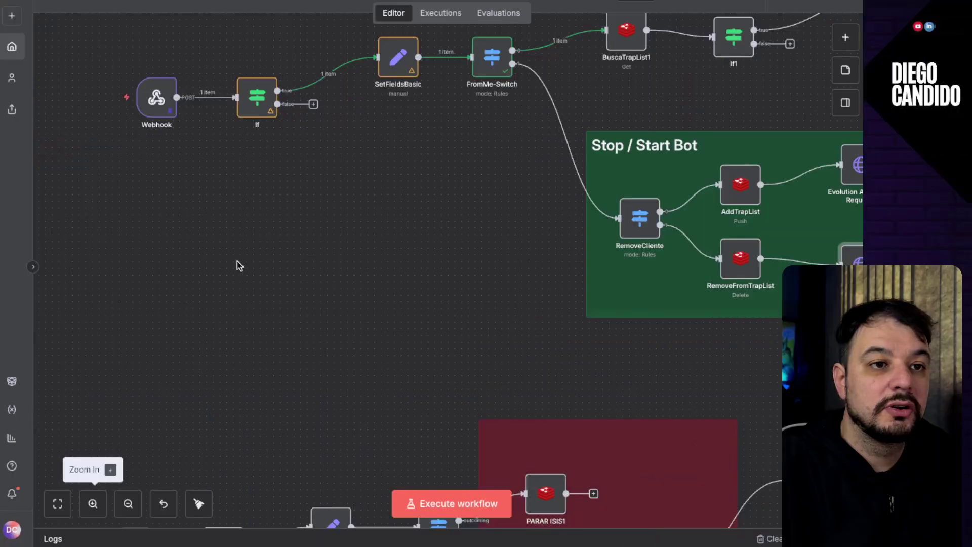
pyautogui.moveTo(388, 261); pyautogui.dragTo(408, 391)
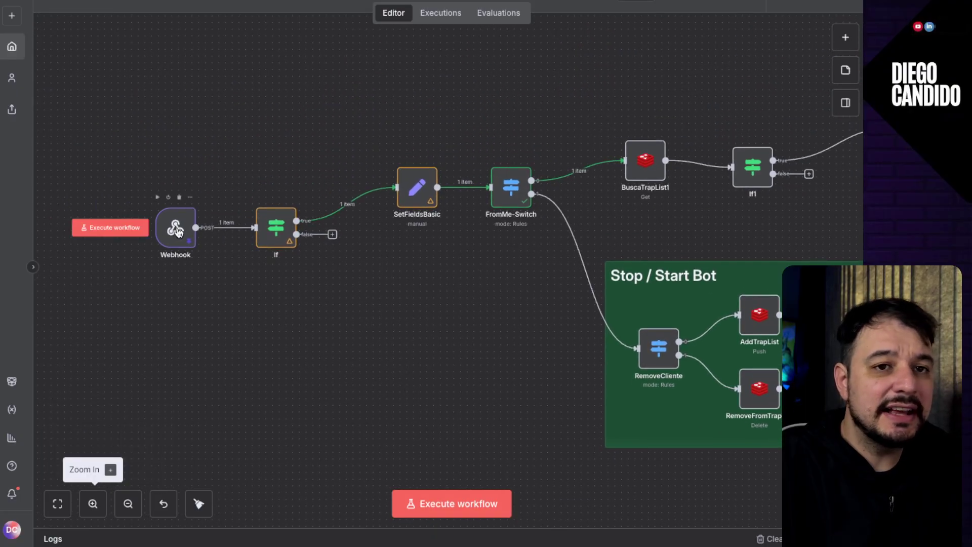
pyautogui.moveTo(505, 351); pyautogui.dragTo(438, 335)
pyautogui.click(441, 13)
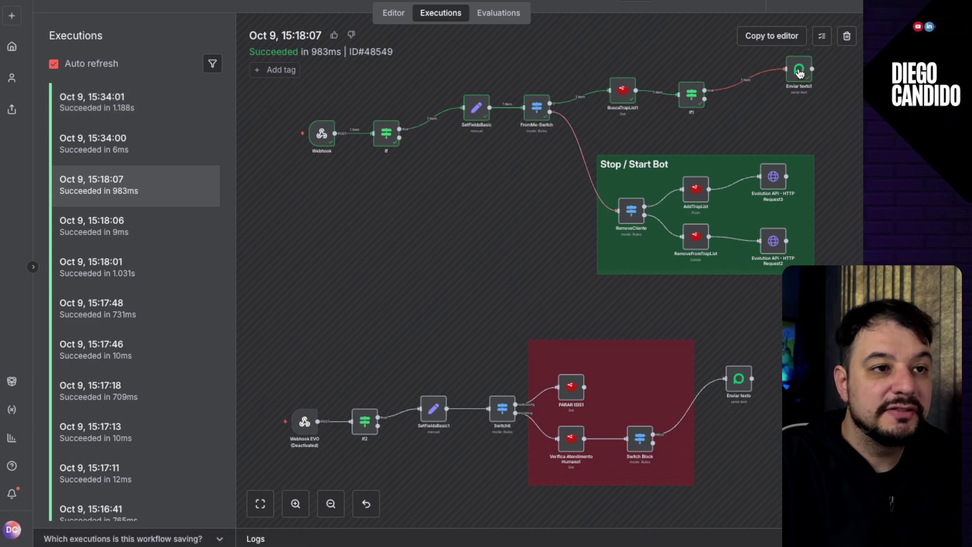
pyautogui.click(296, 504)
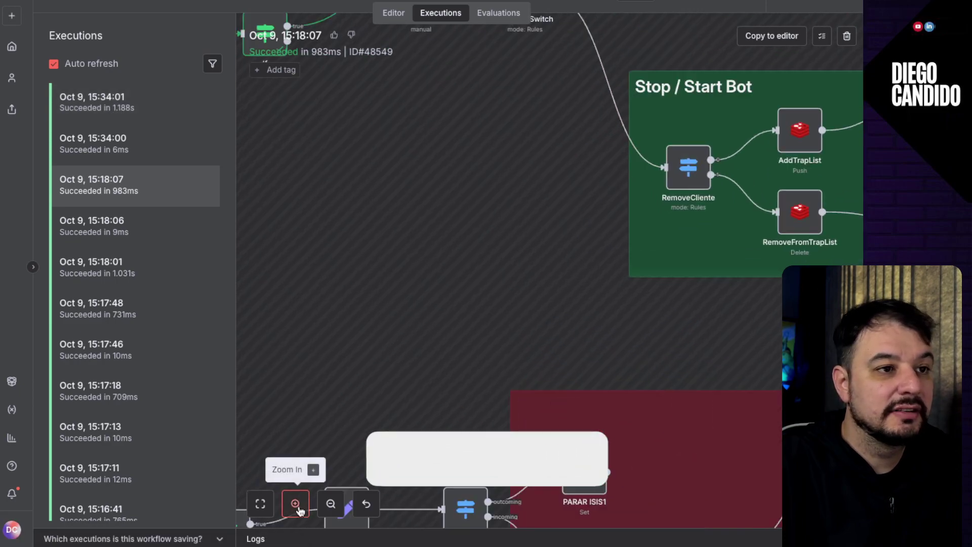
pyautogui.moveTo(517, 226); pyautogui.dragTo(294, 440)
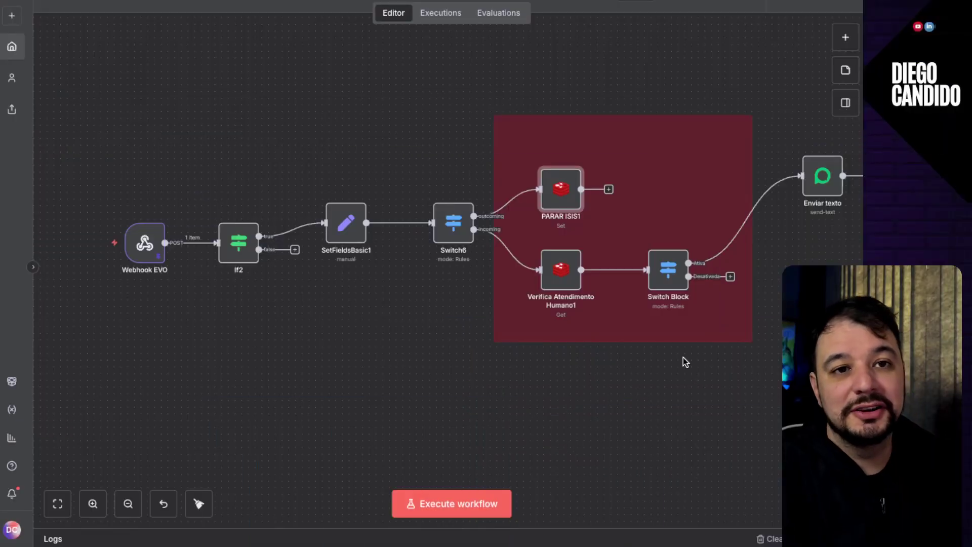
# Step: Check the message.event expression in the SetFieldsBasic1 node and return to the canvas
pyautogui.doubleClick(334, 242)
pyautogui.scroll(-10, 331, 247)
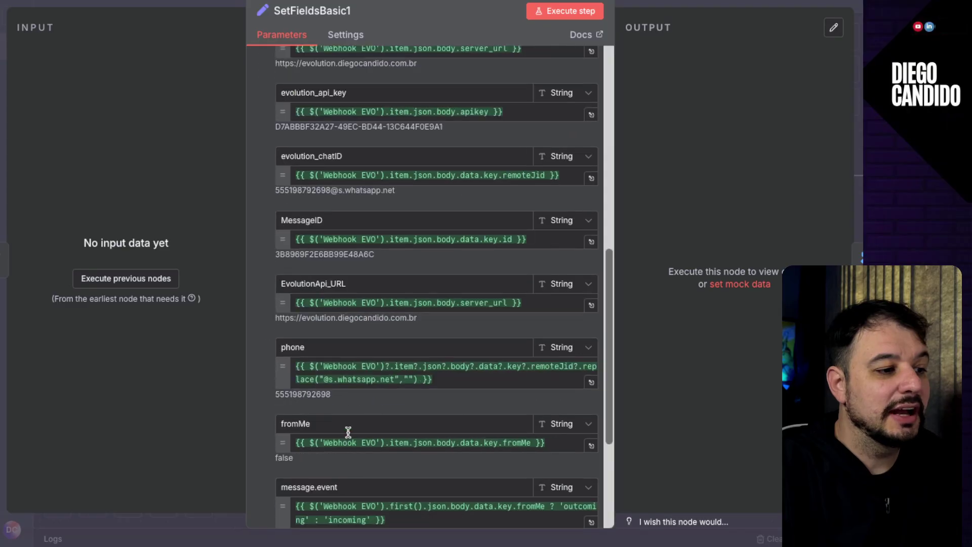
pyautogui.moveTo(386, 399); pyautogui.dragTo(287, 383)
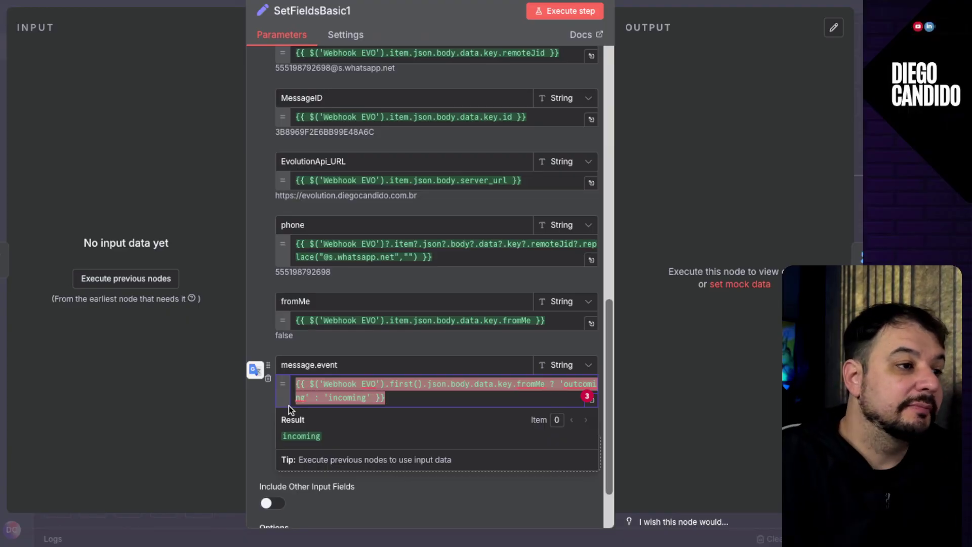
pyautogui.press('Escape')
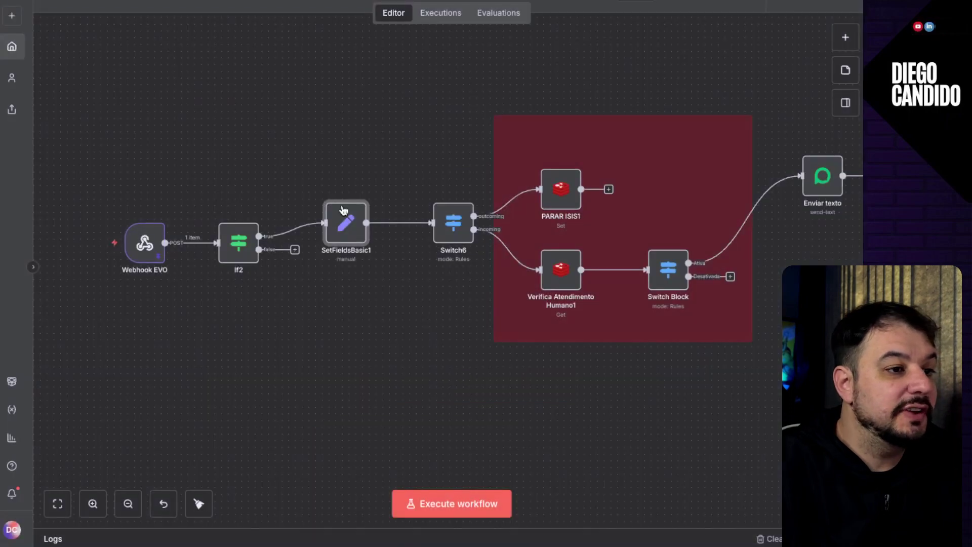
# Step: Check the Redis key, value and TTL settings in the PARAR ISIS1 node
pyautogui.doubleClick(550, 203)
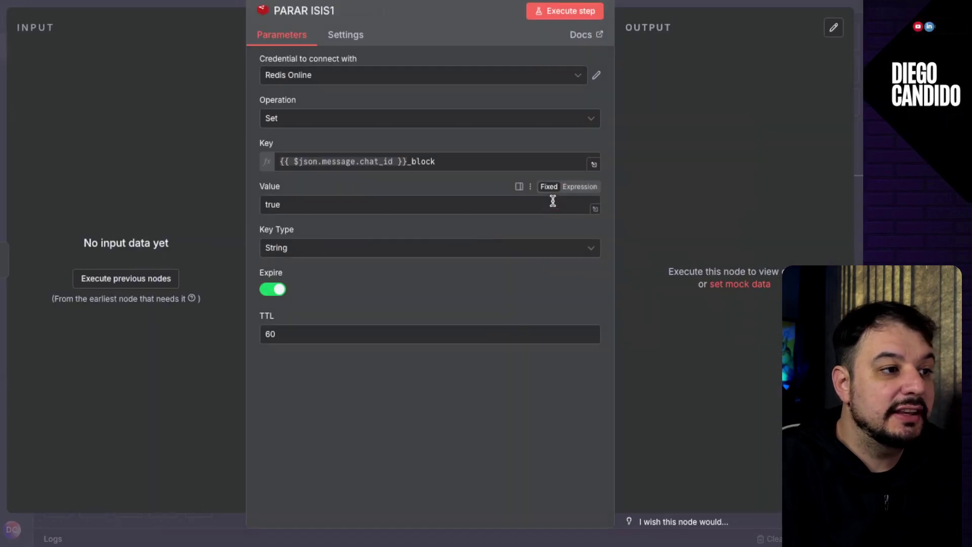
pyautogui.moveTo(276, 336); pyautogui.dragTo(254, 333)
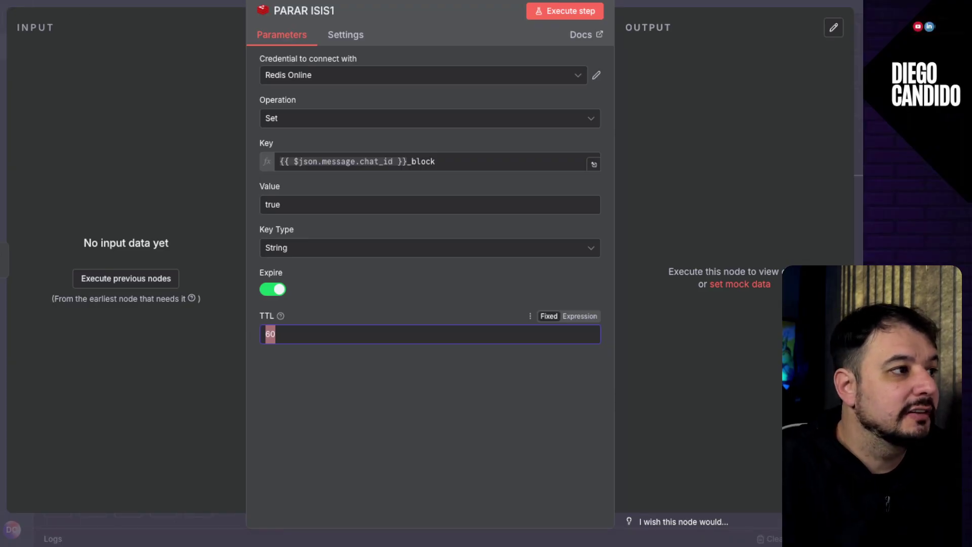
pyautogui.press('Escape')
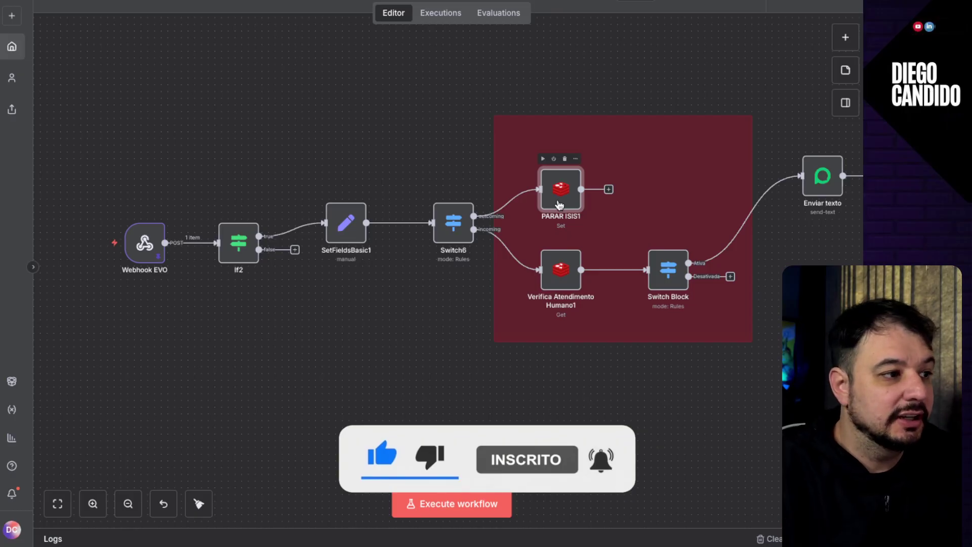
# Step: Activate the workflow and dismiss the activation notice
pyautogui.click(604, 1)
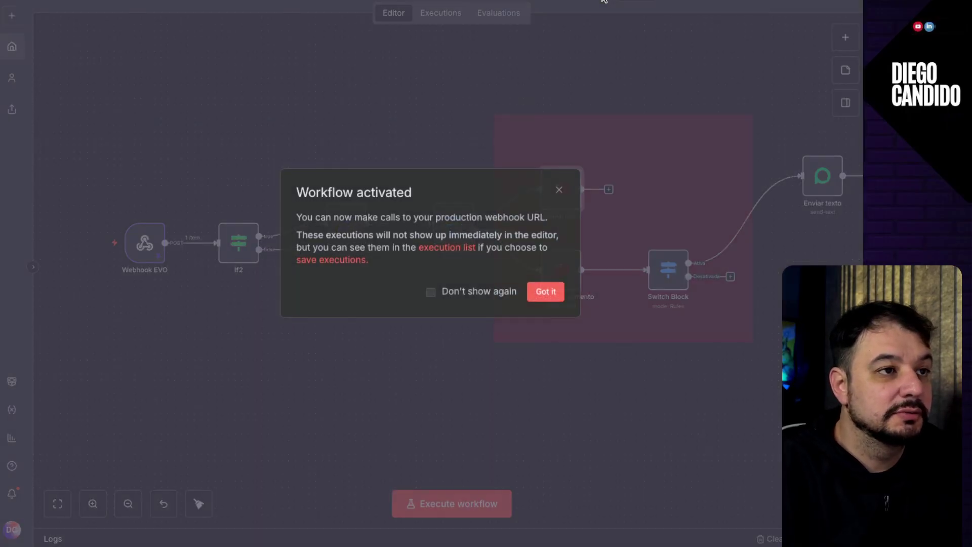
pyautogui.click(544, 292)
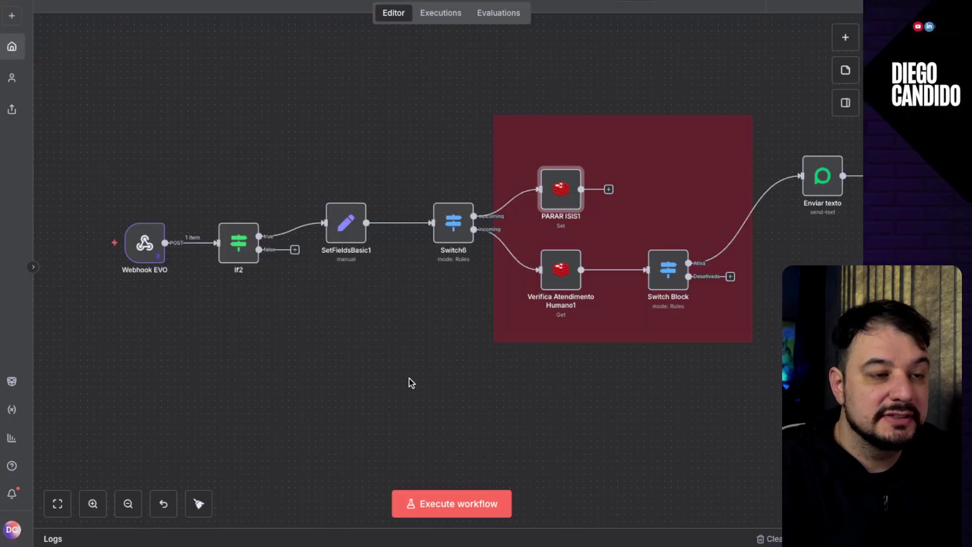
# Step: Open the Oct 9, 15:40:28 execution and trace the route it took from Webhook EVO to Enviar texto
pyautogui.moveTo(158, 256)
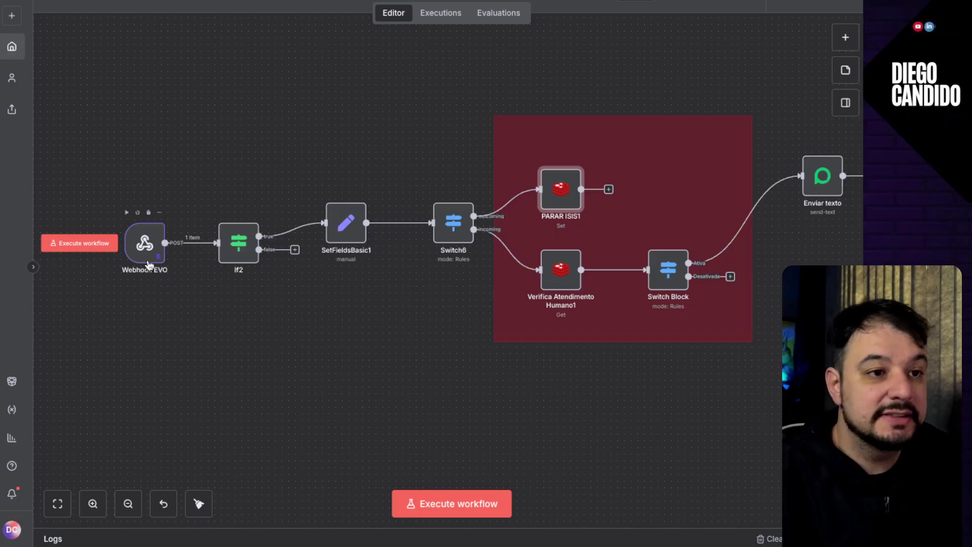
pyautogui.click(442, 14)
pyautogui.scroll(8, 109, 285)
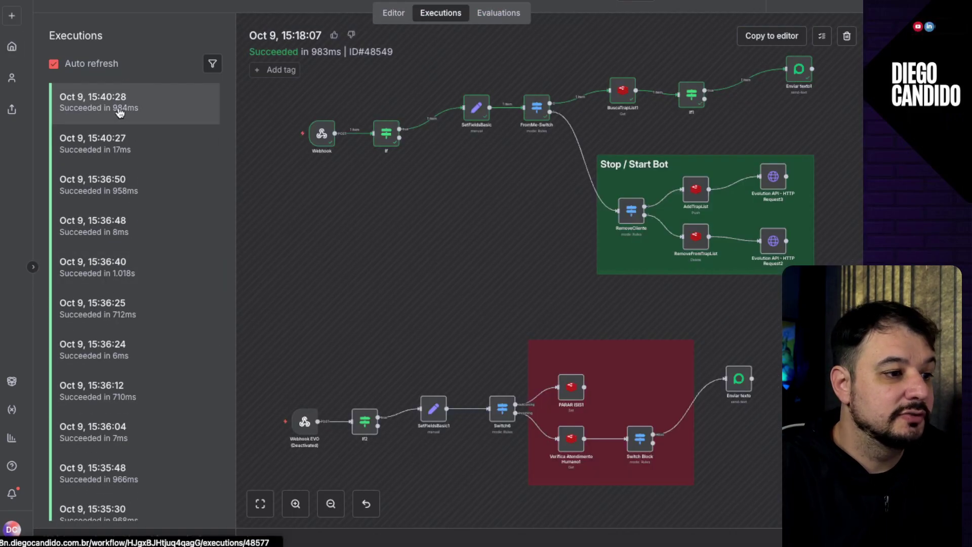
pyautogui.click(120, 111)
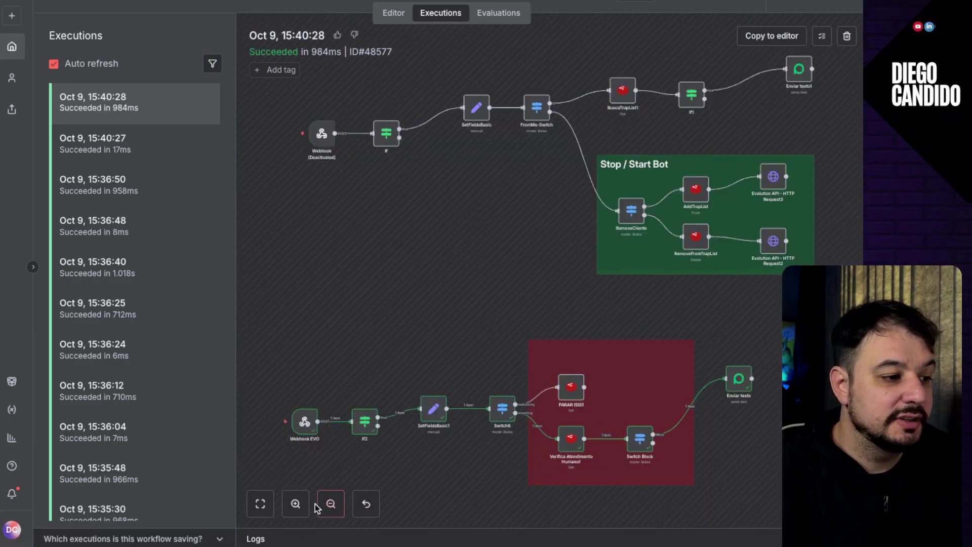
pyautogui.doubleClick(295, 504)
pyautogui.moveTo(514, 321); pyautogui.dragTo(279, 225)
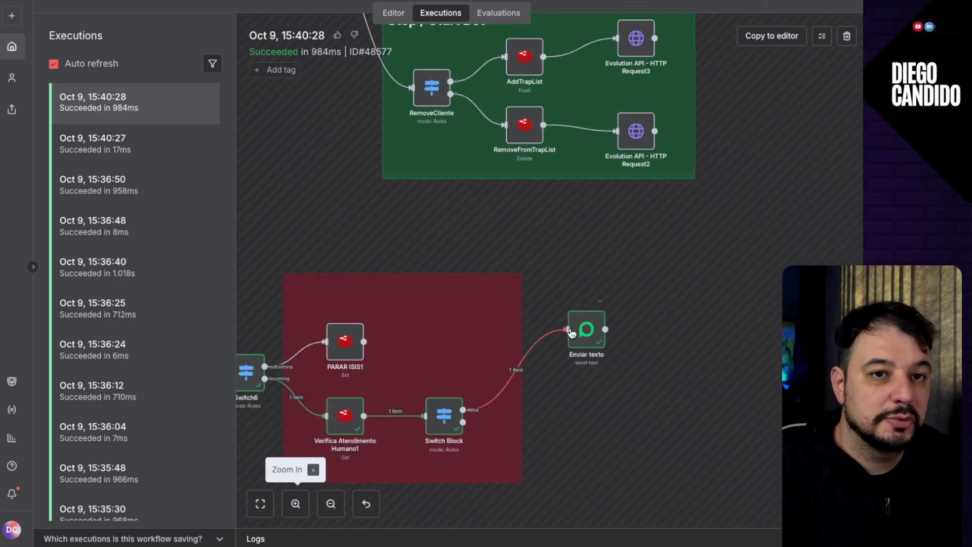
pyautogui.moveTo(332, 232); pyautogui.dragTo(538, 226)
pyautogui.moveTo(356, 212); pyautogui.dragTo(486, 135)
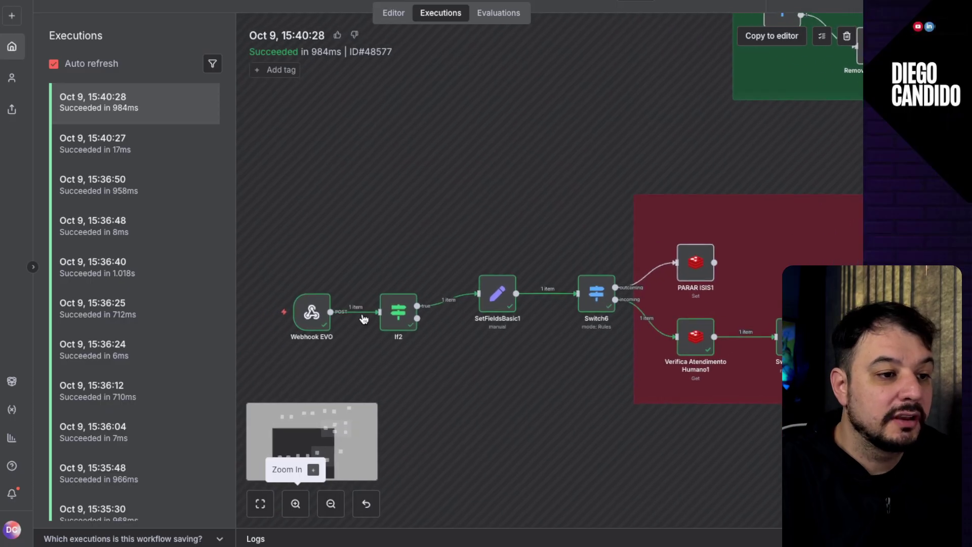
# Step: Inspect the input and output data of the Verifica Atendimento Humano1 node in this execution, and return to the workflow editor
pyautogui.doubleClick(698, 337)
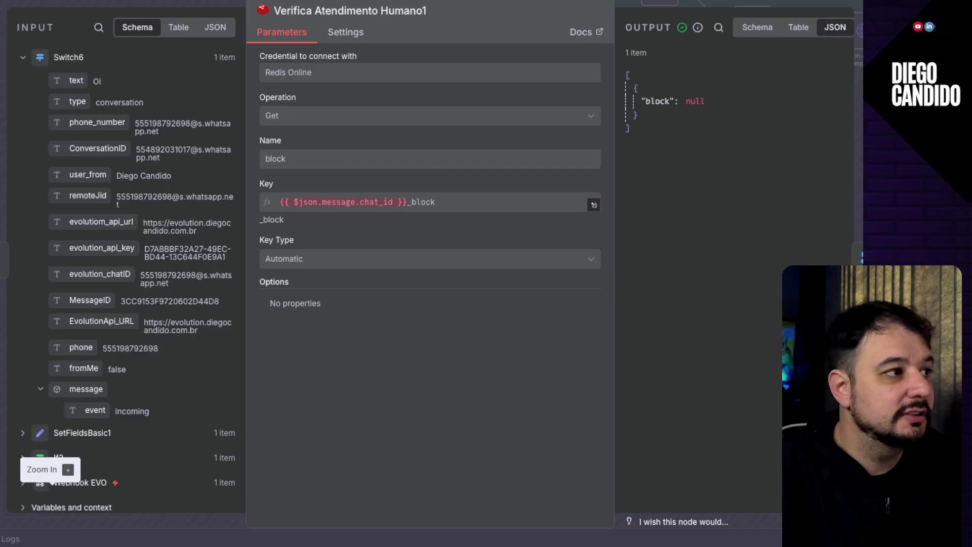
pyautogui.press('Escape')
pyautogui.moveTo(765, 147); pyautogui.dragTo(723, 139)
pyautogui.moveTo(504, 150); pyautogui.dragTo(534, 126)
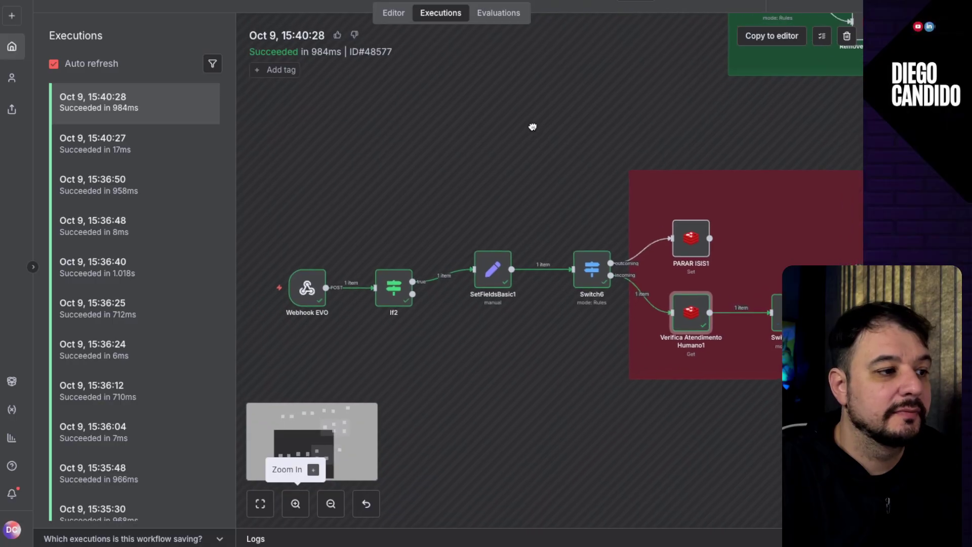
pyautogui.click(404, 21)
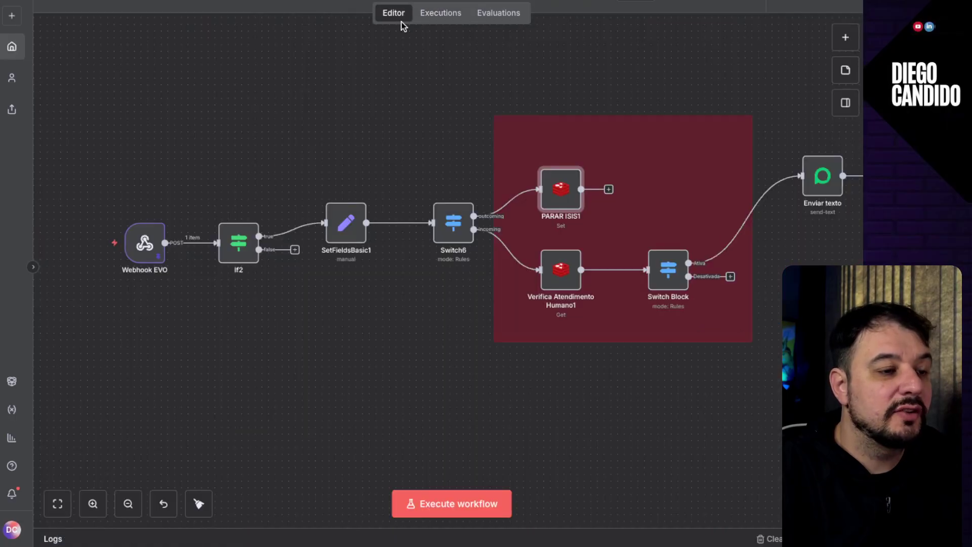
# Step: Open the Oct 9, 15:41:14 execution, trace its route and inspect the routing rules and data of the Switch6 node
pyautogui.click(449, 22)
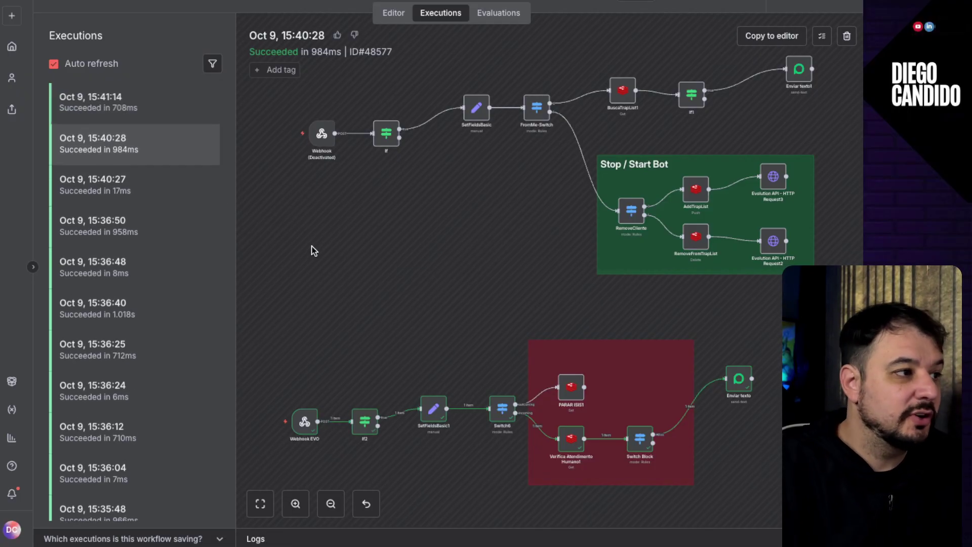
pyautogui.click(116, 103)
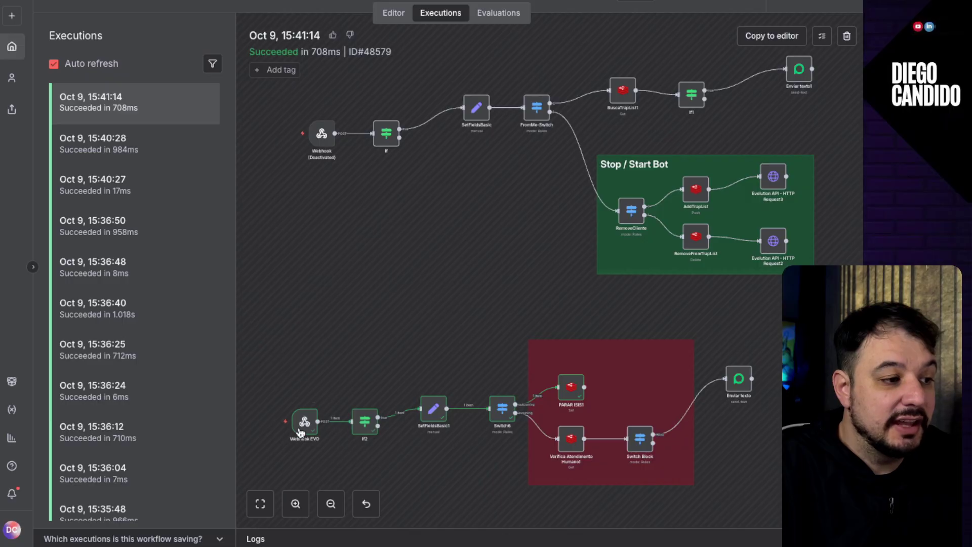
pyautogui.click(295, 503)
pyautogui.click(296, 504)
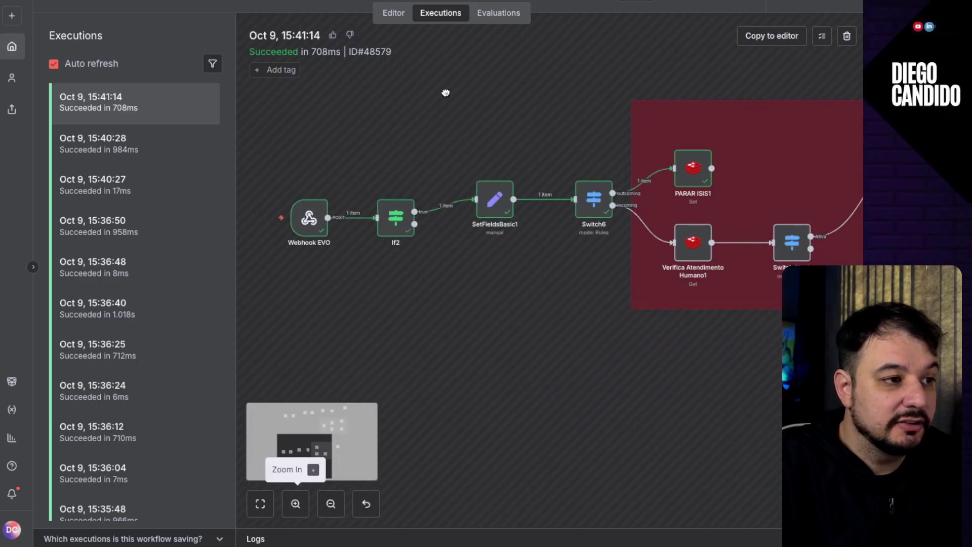
pyautogui.moveTo(509, 99); pyautogui.dragTo(400, 98)
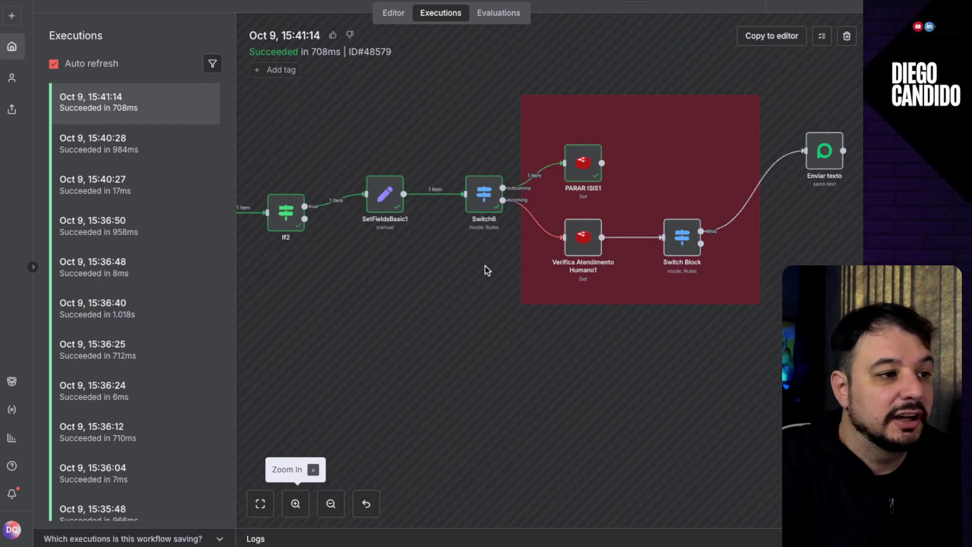
pyautogui.doubleClick(486, 199)
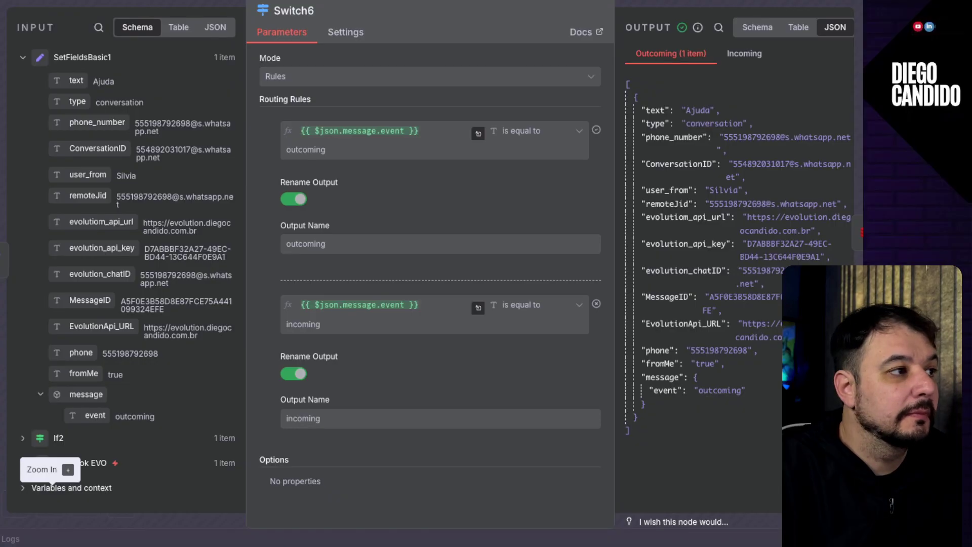
# Step: Return to the workflow editor, inspect the key, value and expiry settings of the PARAR ISIS1 node, and close it
pyautogui.press('Escape')
pyautogui.moveTo(762, 342)
pyautogui.mouseDown()
pyautogui.moveTo(673, 364)
pyautogui.moveTo(746, 340)
pyautogui.mouseUp()
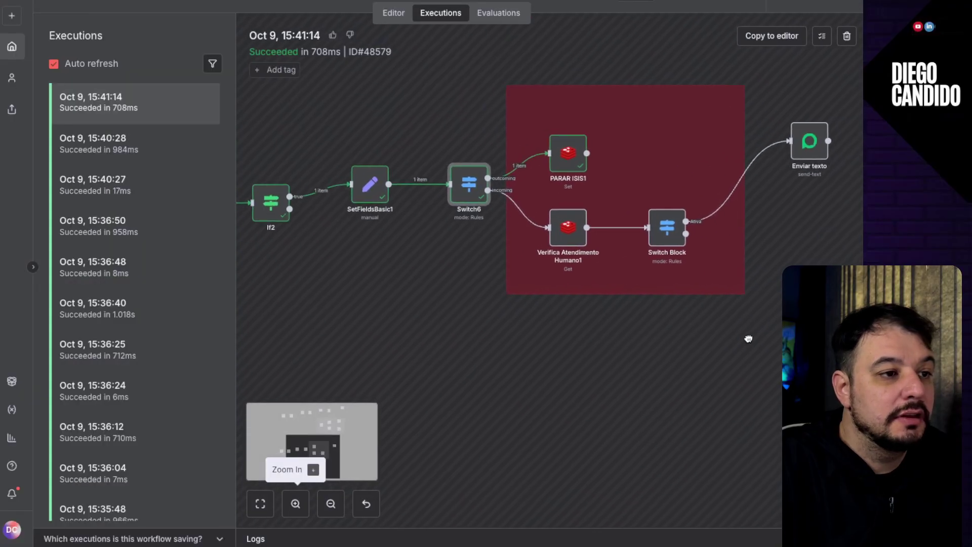
pyautogui.click(398, 22)
pyautogui.doubleClick(568, 192)
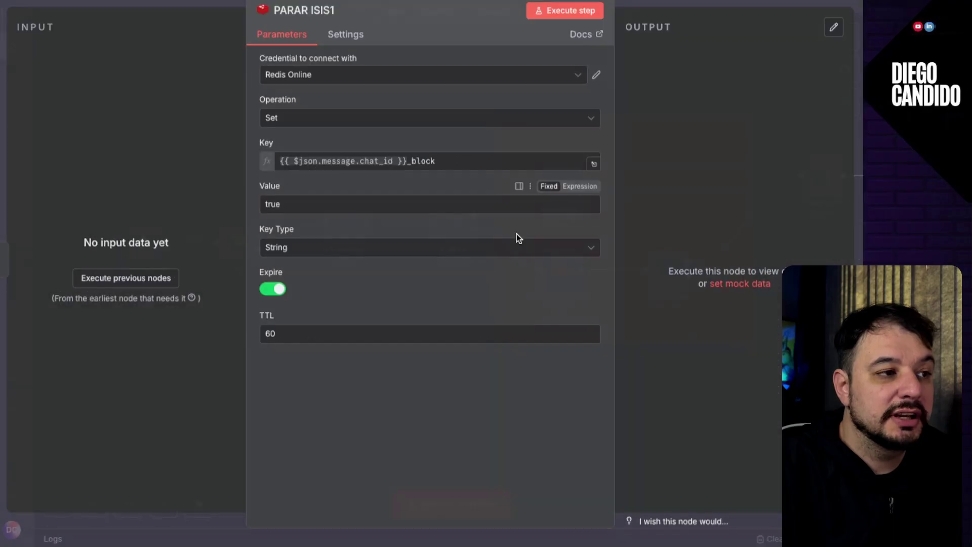
pyautogui.click(85, 8)
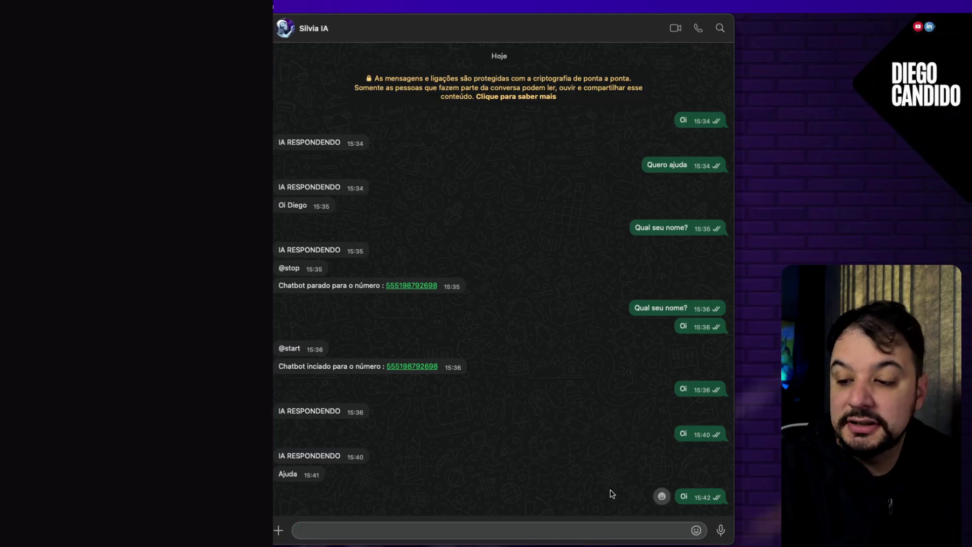
# Step: Switch to the bot's WhatsApp chat and send the test message "Iuiu"
pyautogui.write('luiu')
pyautogui.press('Return')
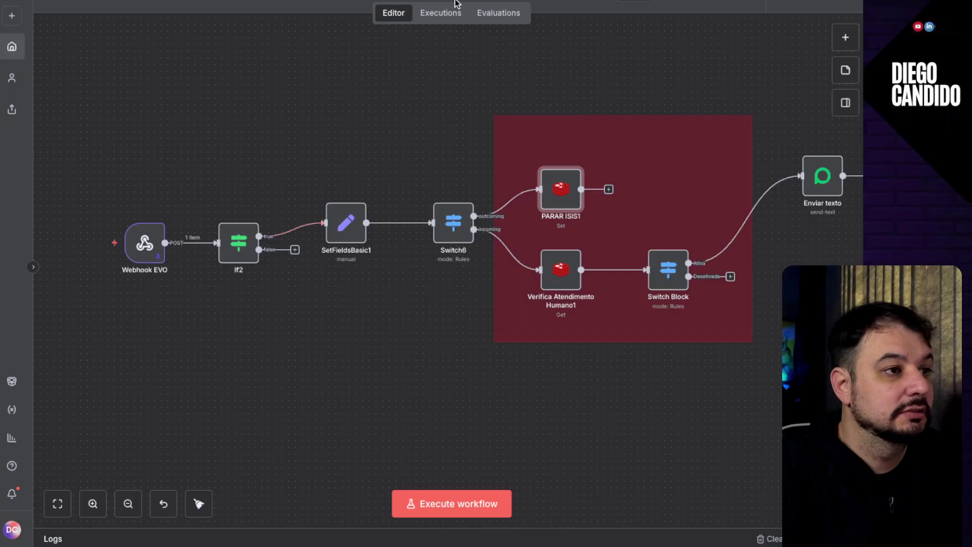
# Step: Set the TTL of the PARAR ISIS1 node to 120 and close the node
pyautogui.doubleClick(576, 203)
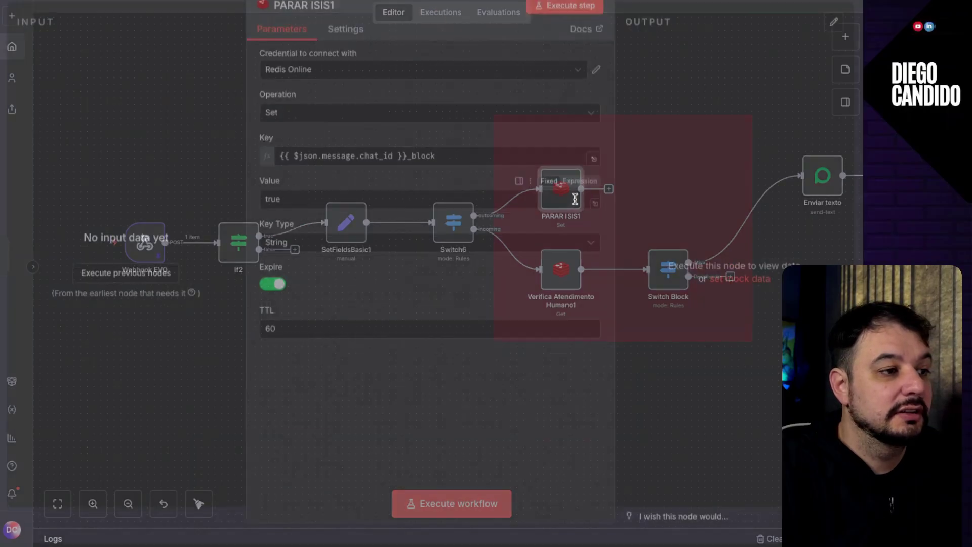
pyautogui.moveTo(297, 332); pyautogui.dragTo(133, 319)
pyautogui.write('120')
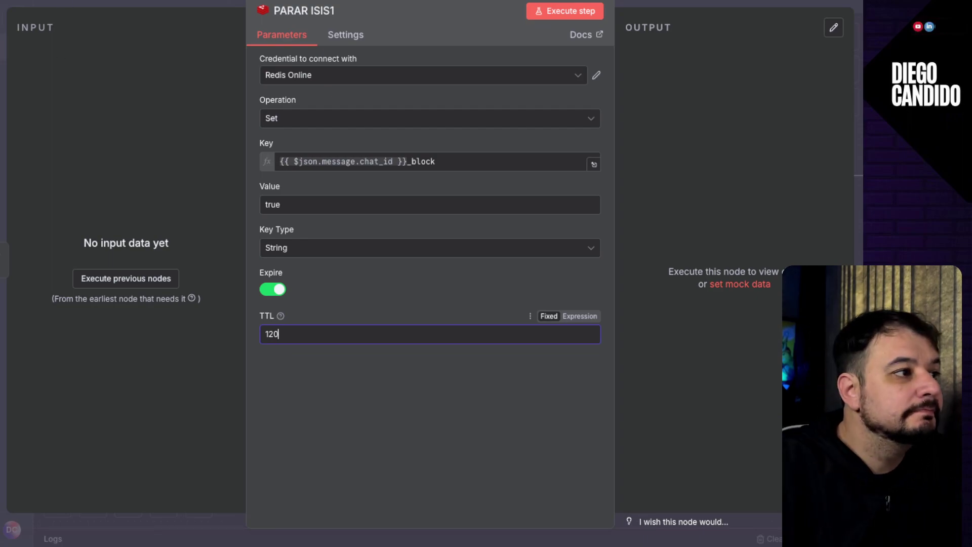
pyautogui.click(60, 7)
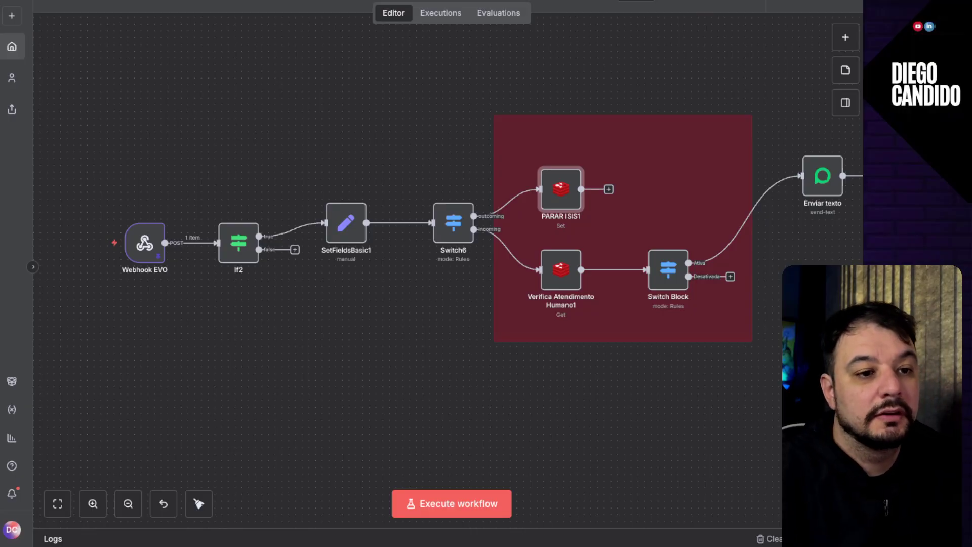
# Step: Open the Oct 9, 15:42:45 execution and trace its route from Webhook EVO to PARAR ISIS1
pyautogui.click(437, 13)
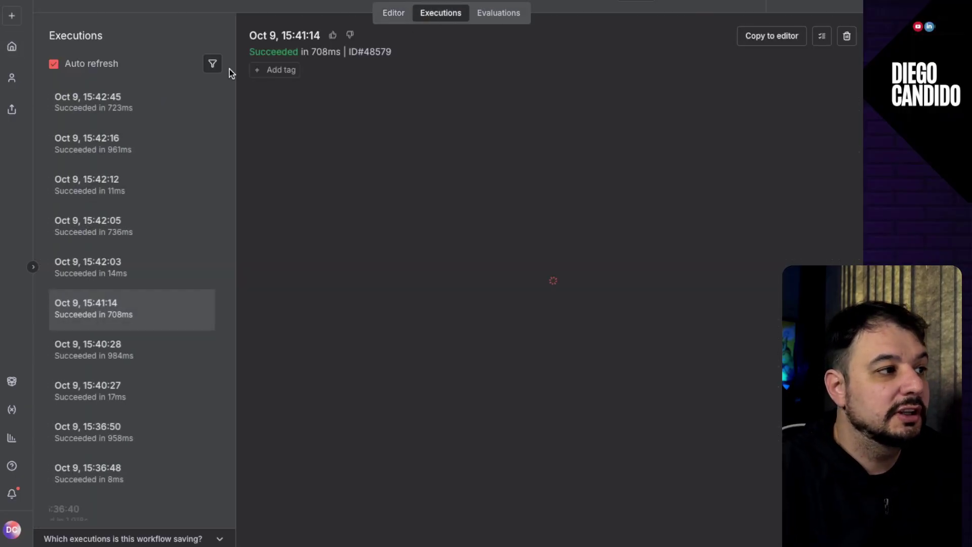
pyautogui.click(94, 99)
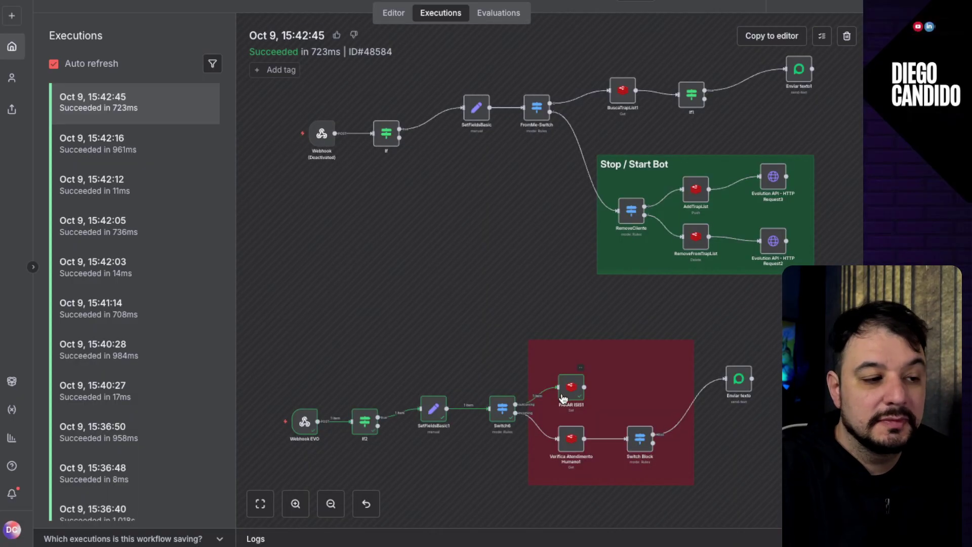
pyautogui.click(296, 503)
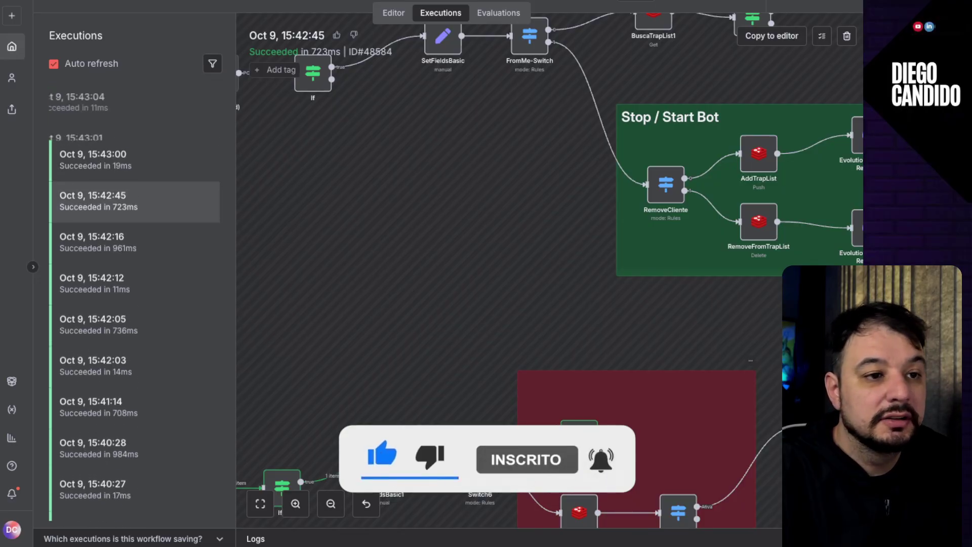
# Step: Compare the Oct 9, 15:43:04 and 15:43:01 executions, and inspect the Switch Block node's rules and block output in the latter
pyautogui.click(112, 108)
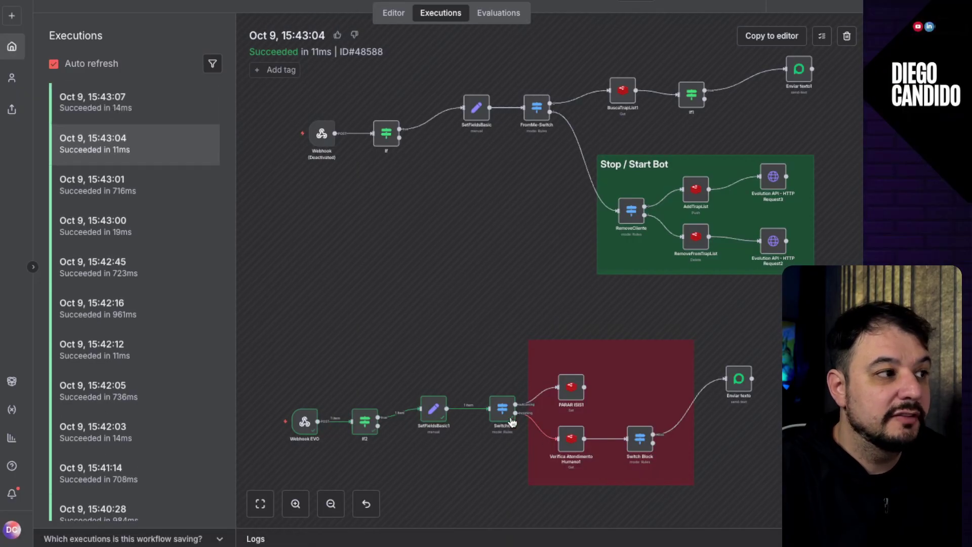
pyautogui.click(171, 189)
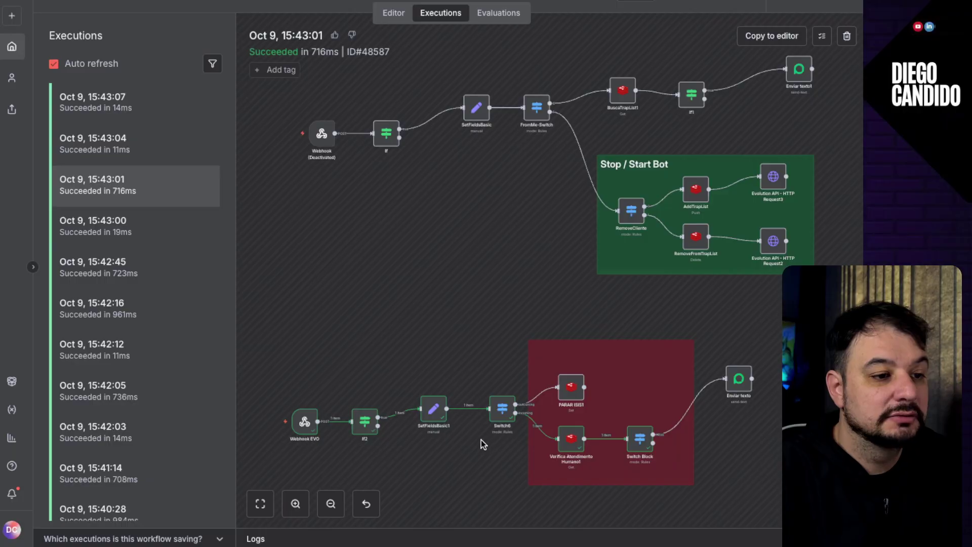
pyautogui.doubleClick(643, 451)
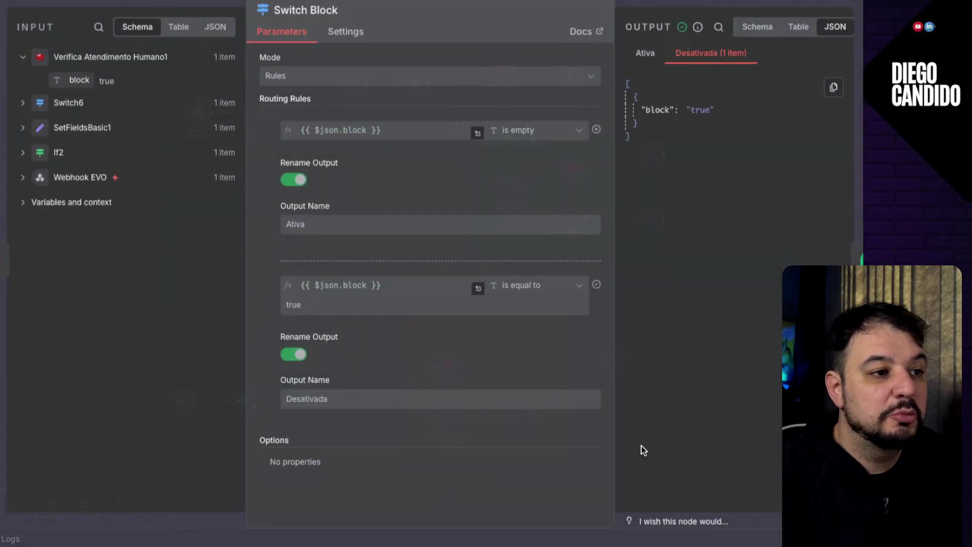
pyautogui.doubleClick(690, 111)
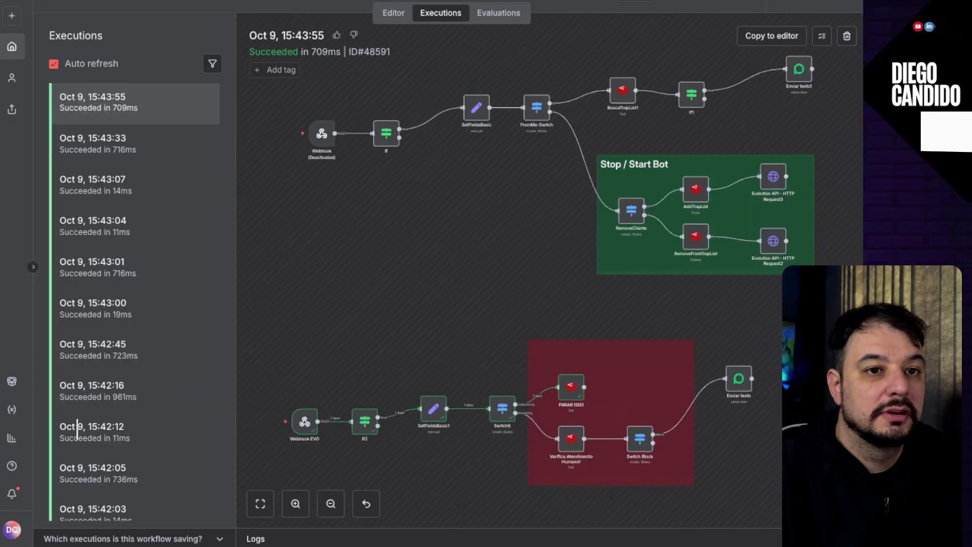
# Step: Examine the route of the Oct 9, 15:43:55 execution from Switch6 to PARAR ISIS1
pyautogui.click(295, 504)
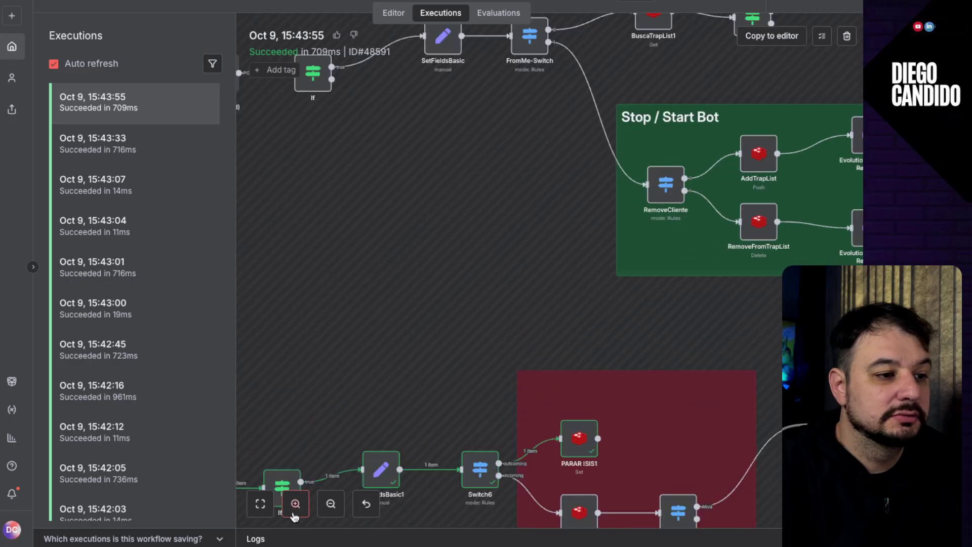
pyautogui.click(296, 504)
pyautogui.scroll(-3, 418, 410)
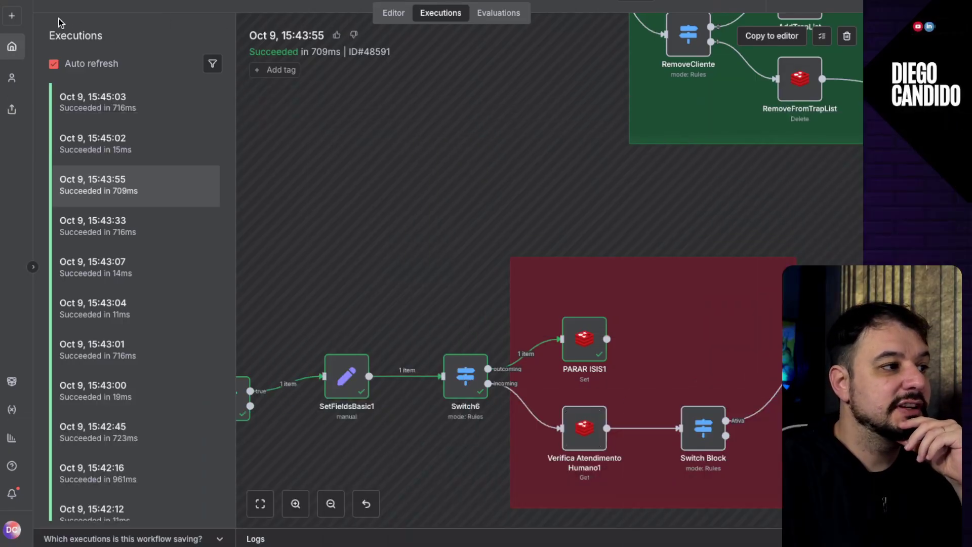
# Step: Trace the Oct 9, 15:45:03 execution through Verifica Atendimento Humano1 to Switch Block, and open the 15:45:51 execution
pyautogui.click(85, 89)
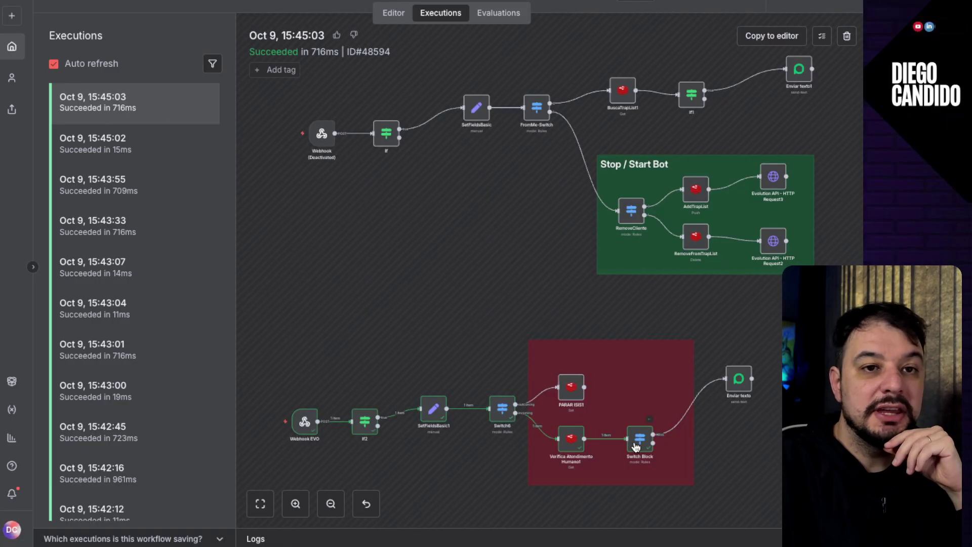
pyautogui.click(296, 504)
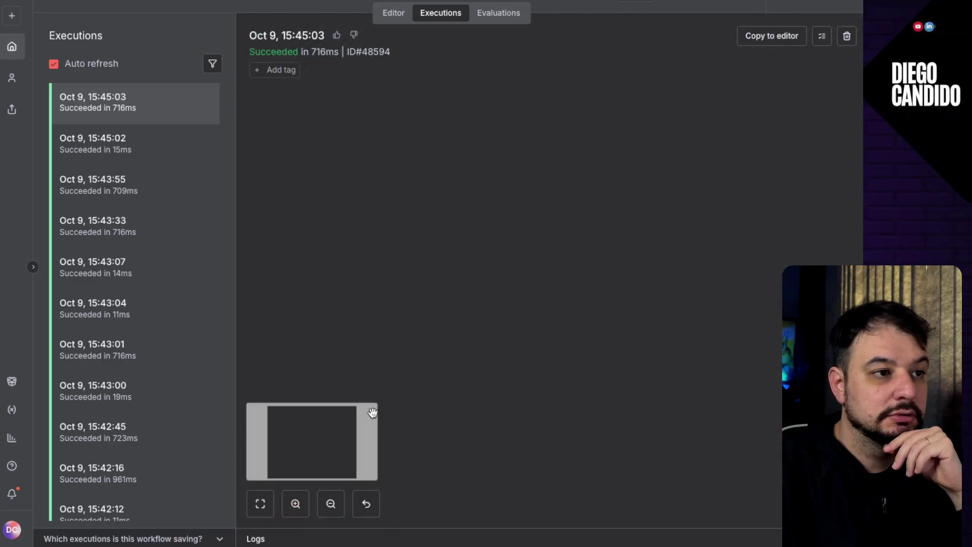
pyautogui.click(262, 508)
pyautogui.click(296, 503)
pyautogui.click(296, 503)
pyautogui.moveTo(485, 307); pyautogui.dragTo(396, 127)
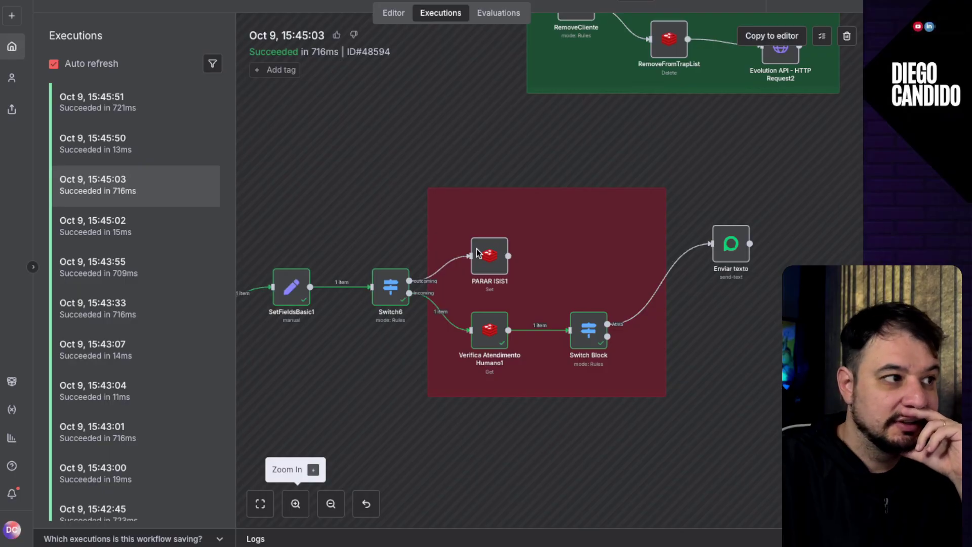
pyautogui.click(116, 104)
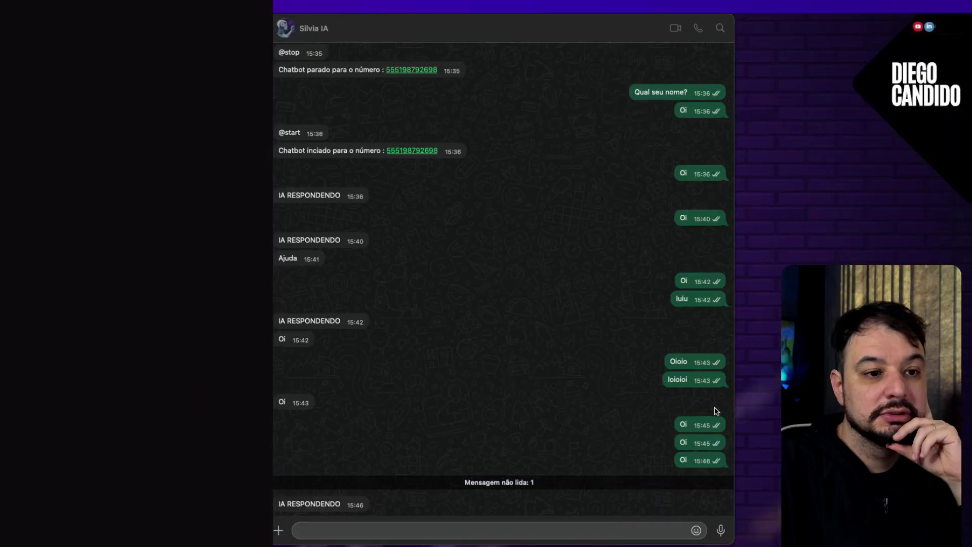
# Step: Check the WhatsApp chat for the bot's reply, and inspect the Enviar texto node's data in the Oct 9, 15:46:28 execution
pyautogui.click(713, 410)
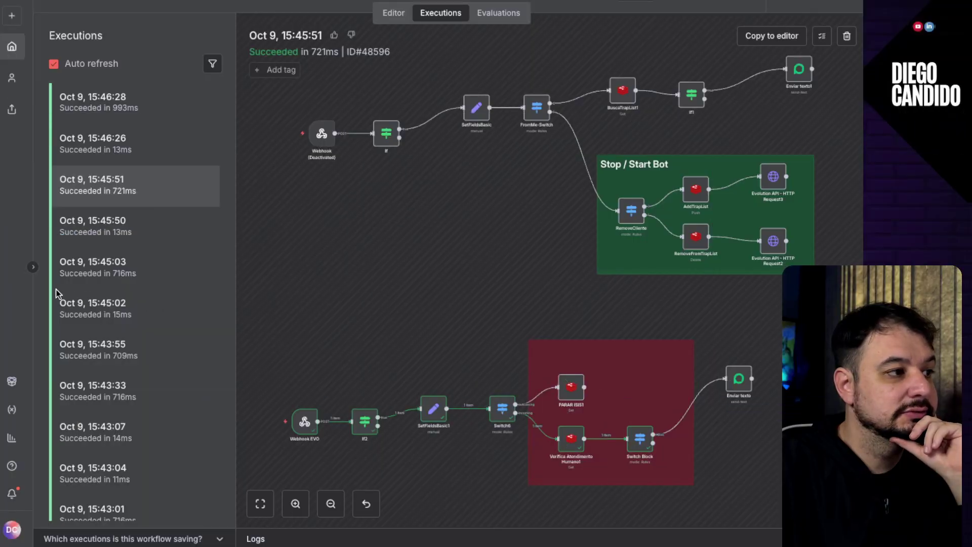
pyautogui.click(123, 108)
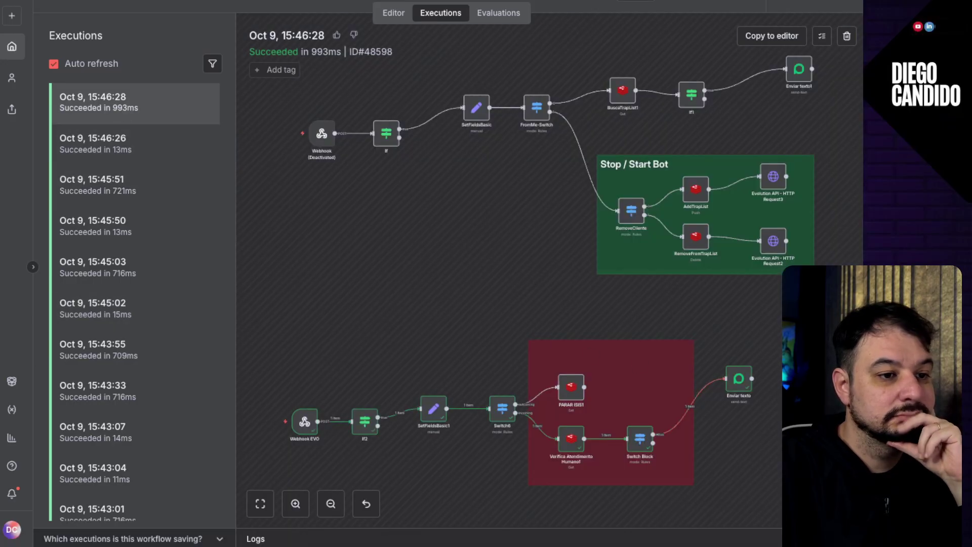
pyautogui.doubleClick(748, 383)
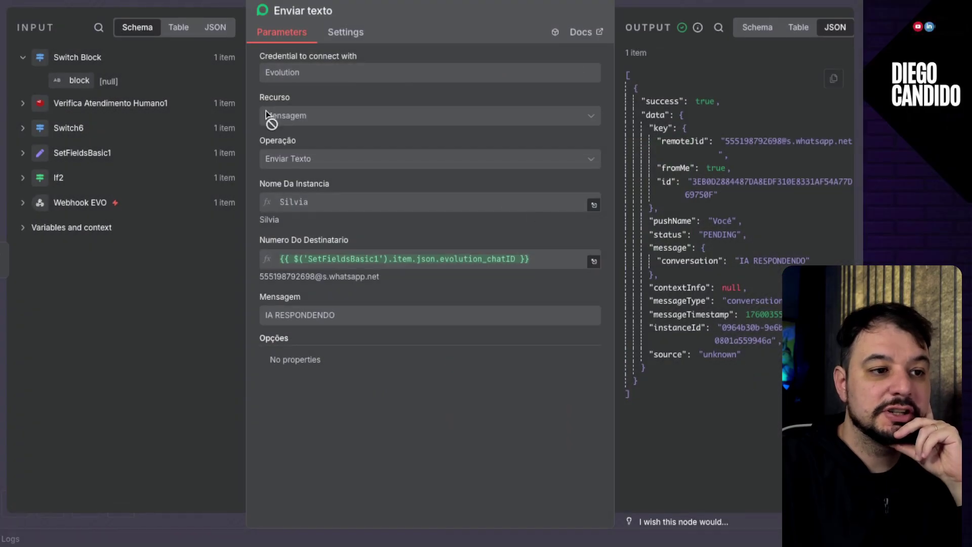
pyautogui.click(93, 10)
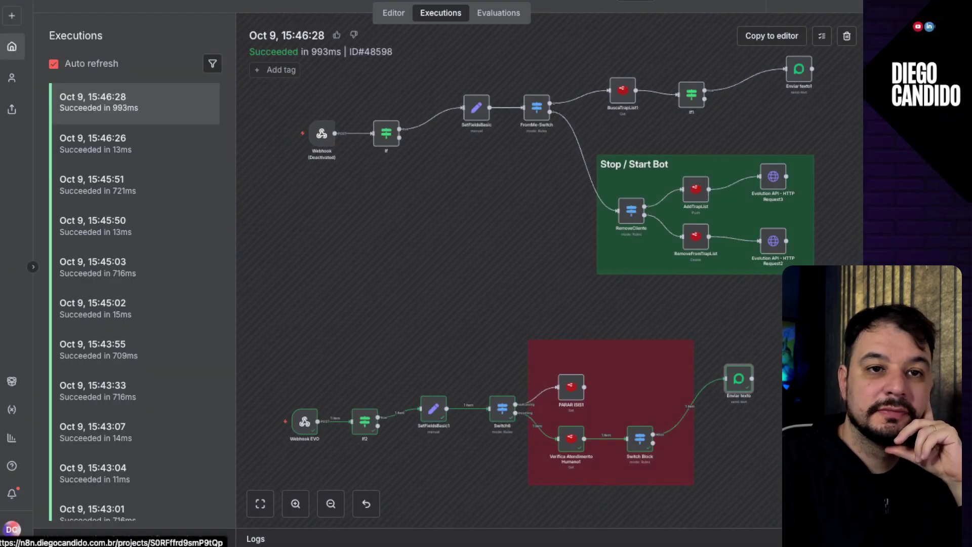